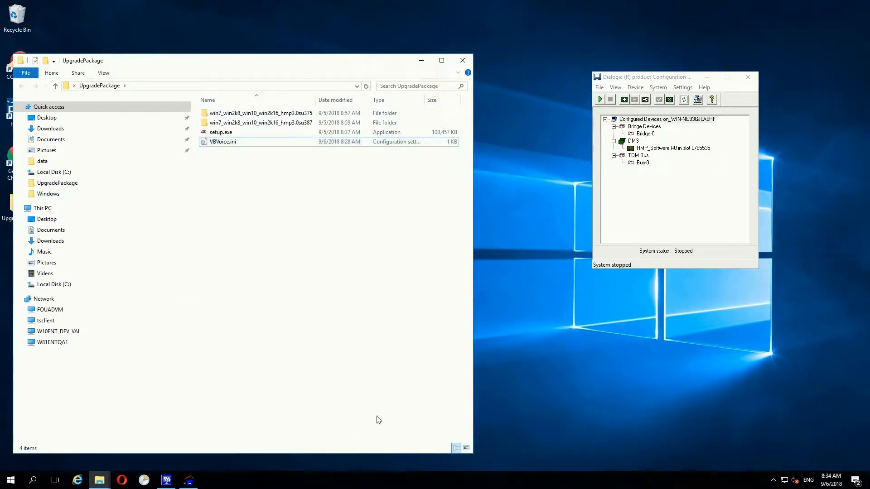
- Bring up the running Pronexus Runtime Manager and close its RTM configuration interface
mouse_move(197, 478)
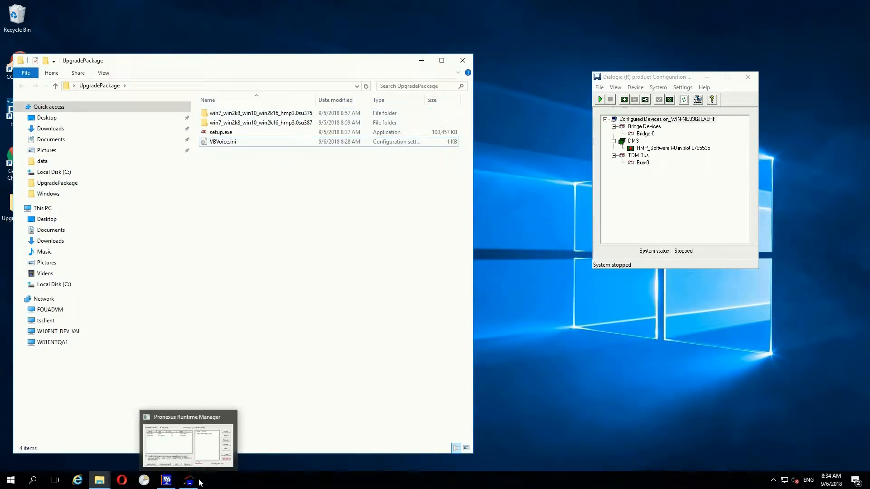
click(189, 480)
drag(627, 288, 527, 257)
click(773, 480)
right_click(753, 462)
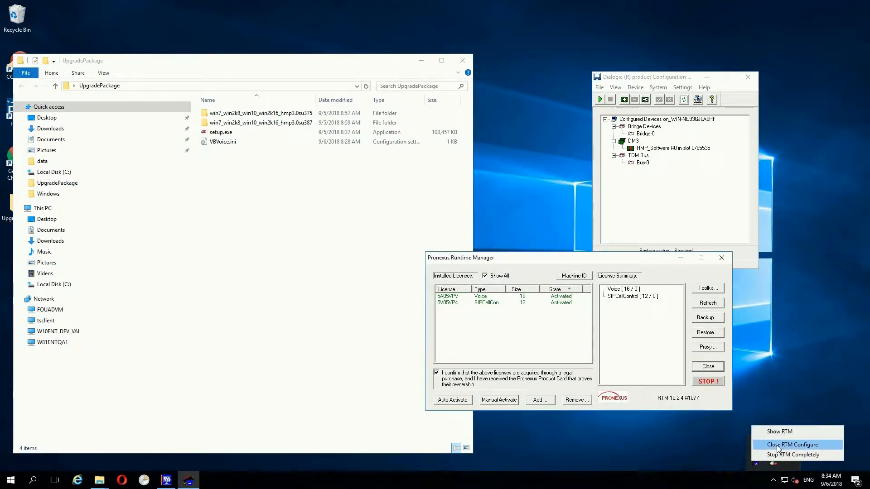
click(777, 445)
- Launch VBVoice.exe from the Pronexus program folder and close that folder's window
mouse_move(100, 483)
click(124, 437)
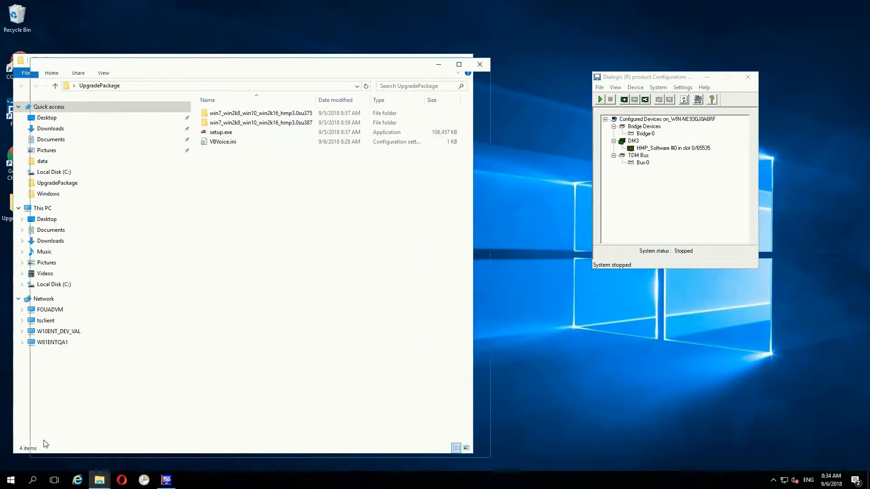
right_click(488, 217)
click(450, 230)
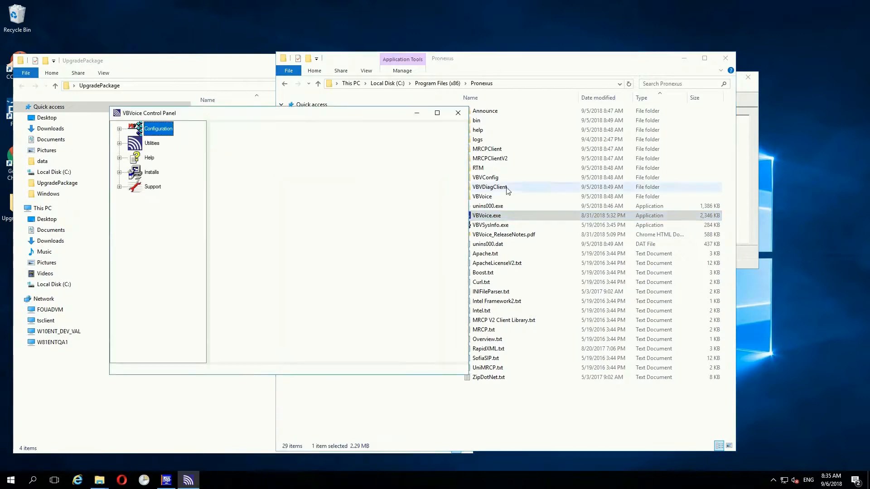
click(729, 63)
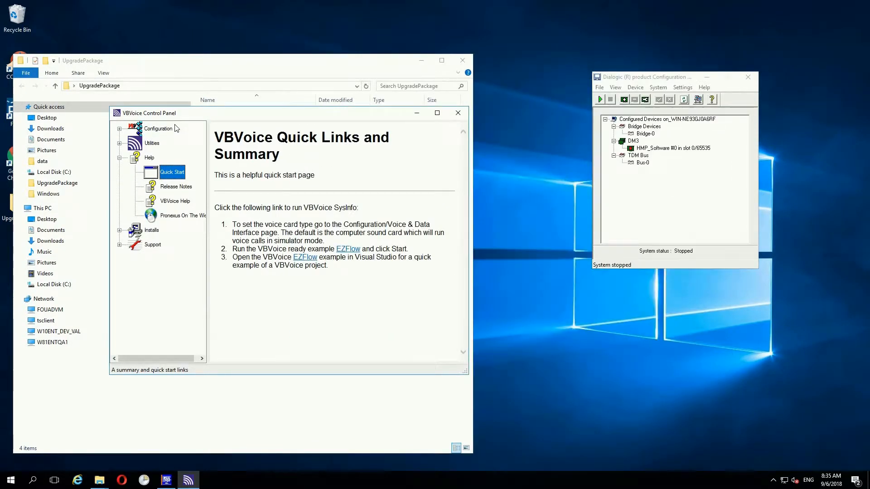
- Run the RTM Configuration Interface from the VBVoice Control Panel's Runtime Manager page and show the RTM window
click(161, 129)
click(179, 172)
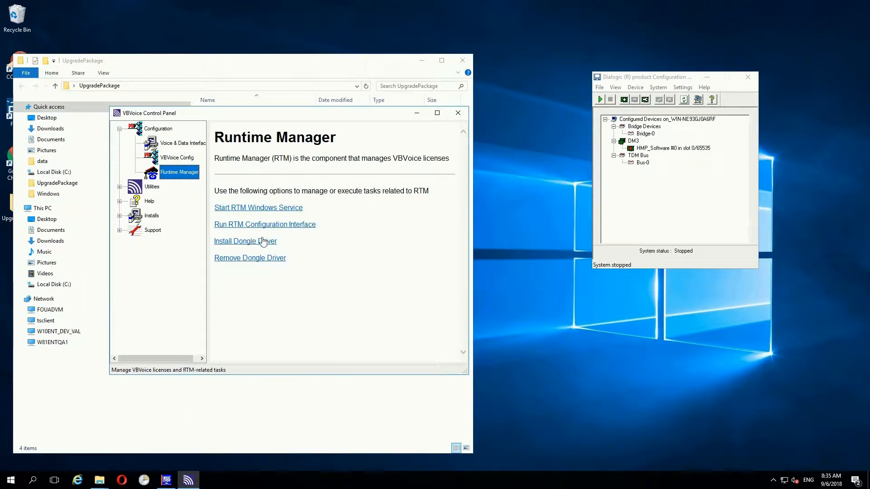
click(289, 228)
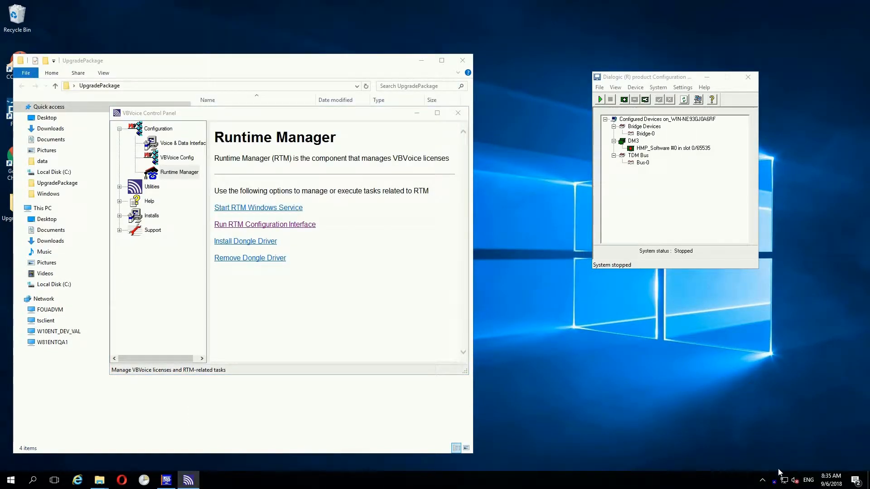
right_click(775, 482)
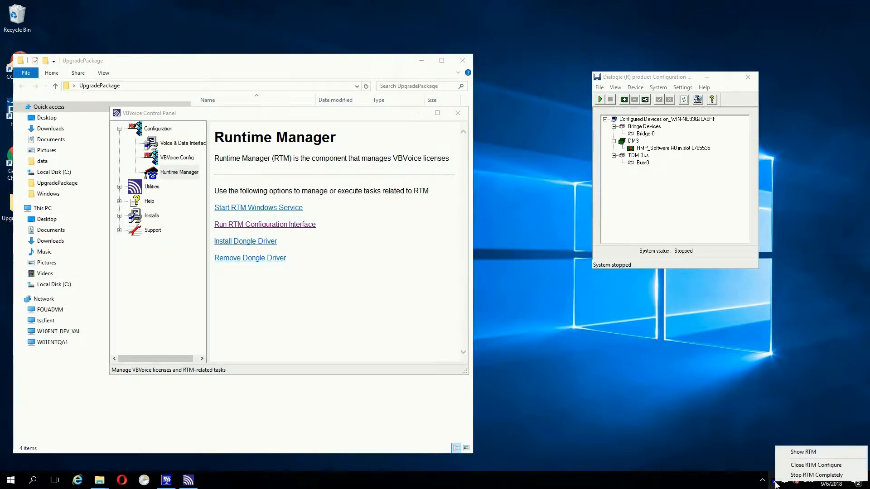
click(800, 452)
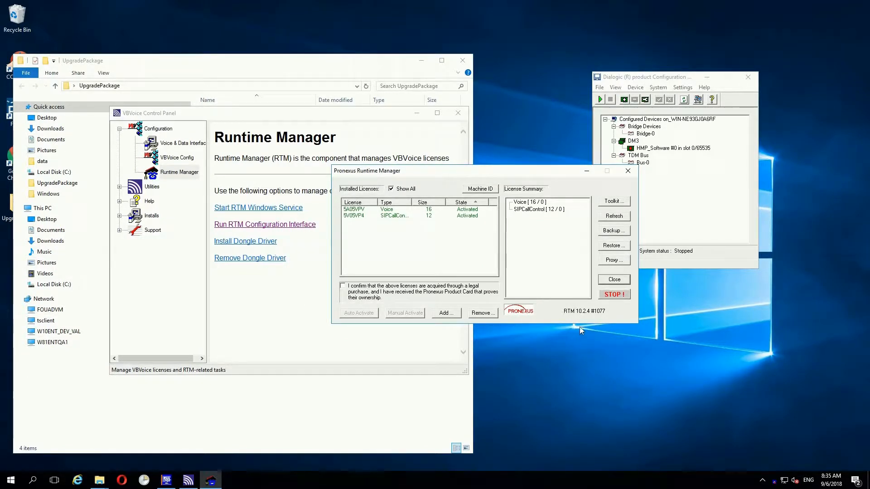
- Back up the installed VBVoice licenses as RTBACKUP.BAK in the UpgradePackage folder
click(612, 231)
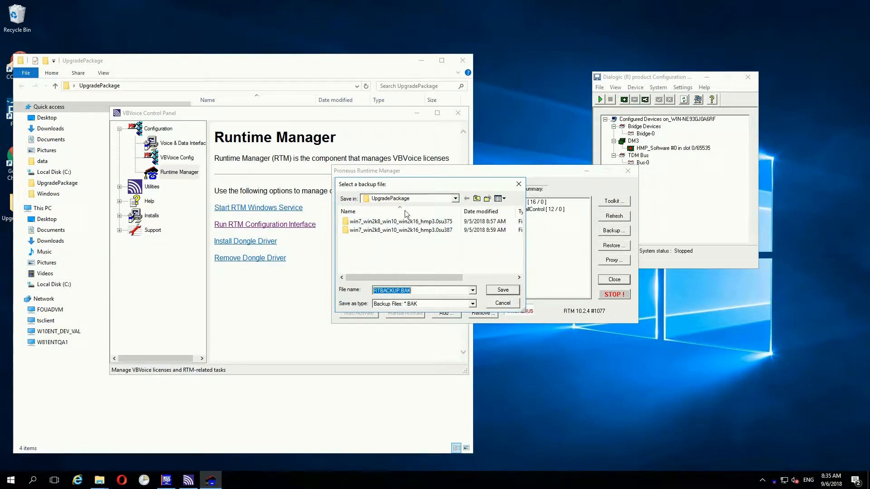
click(507, 289)
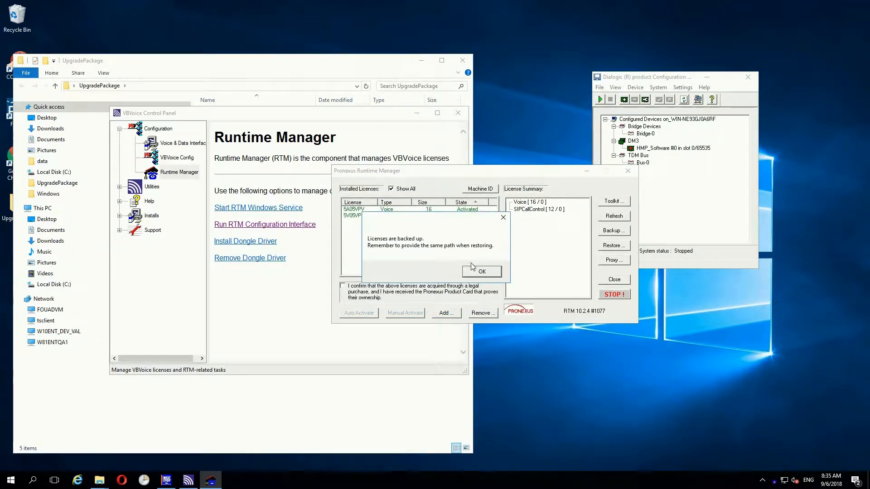
click(482, 272)
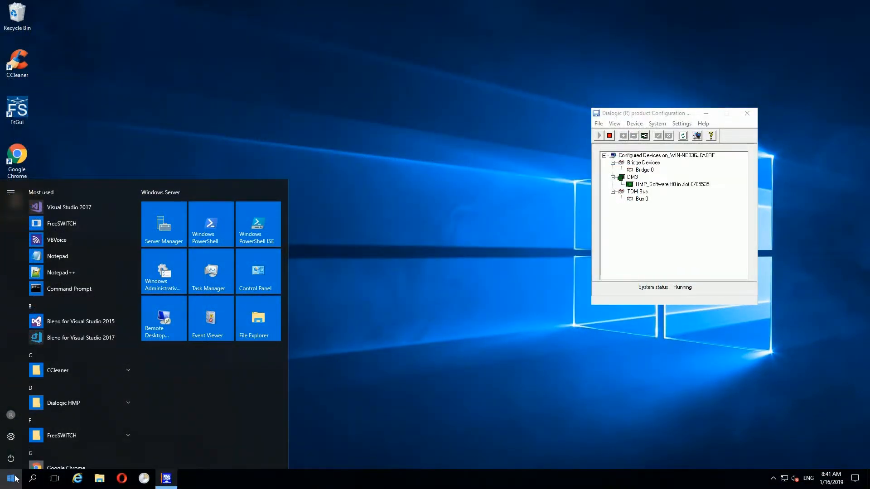
- Run the Dialogic HMP License Manager as administrator and view the active license
click(120, 402)
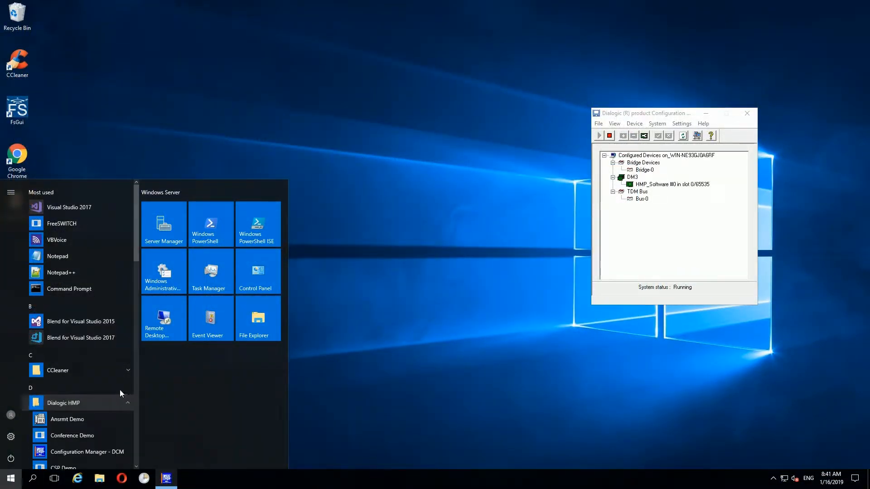
scroll(113, 340, down, 5)
right_click(86, 257)
mouse_move(129, 282)
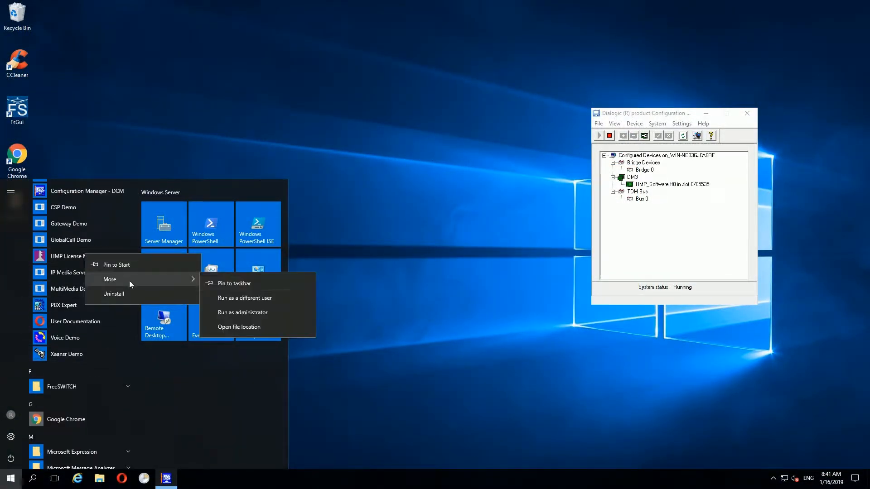
click(253, 315)
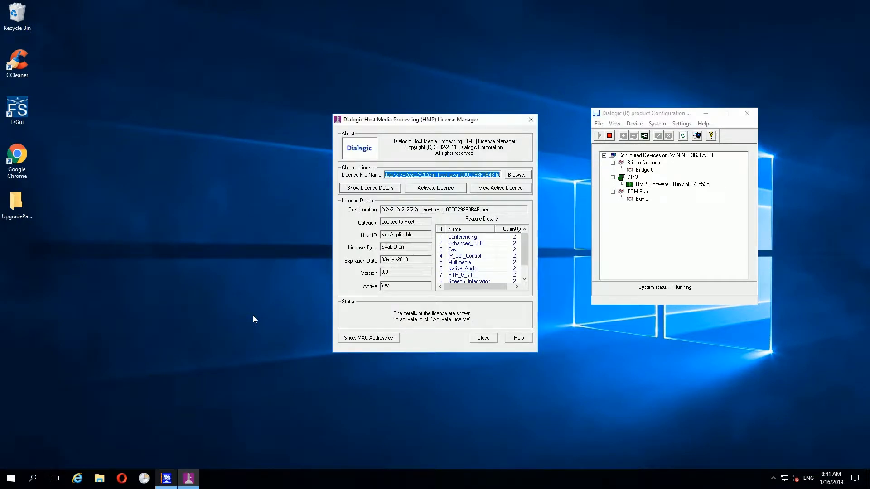
click(515, 190)
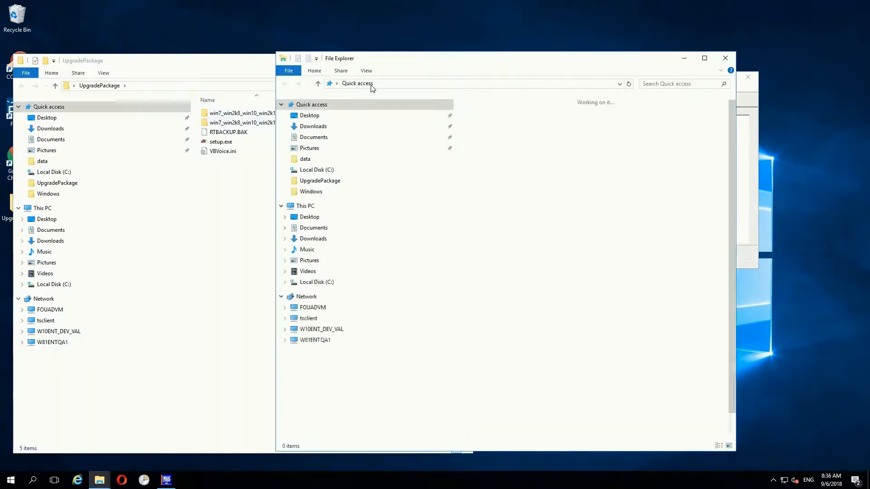
- Browse to the HMP license folder at C:\Program Files (x86)\Dialogic\HMP\data
click(425, 83)
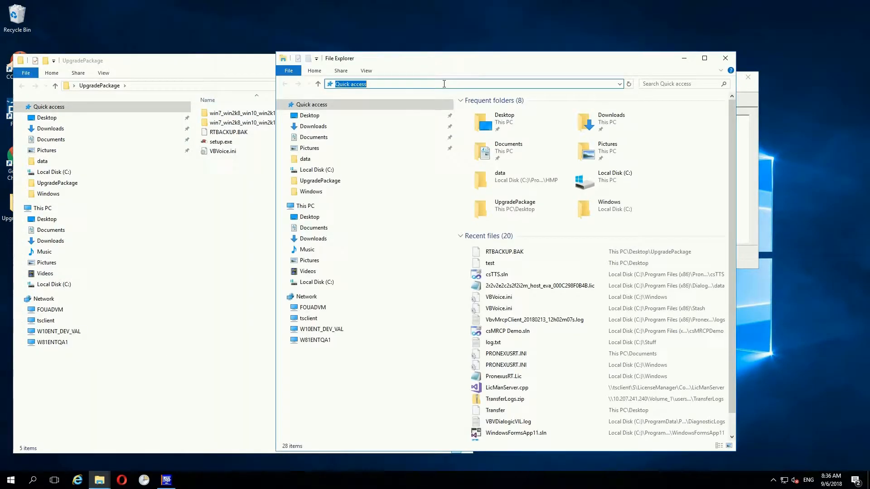
text(C:\Pro)
key(Down)
key(Down)
key(Down)
key(Return)
key(Down)
key(Up)
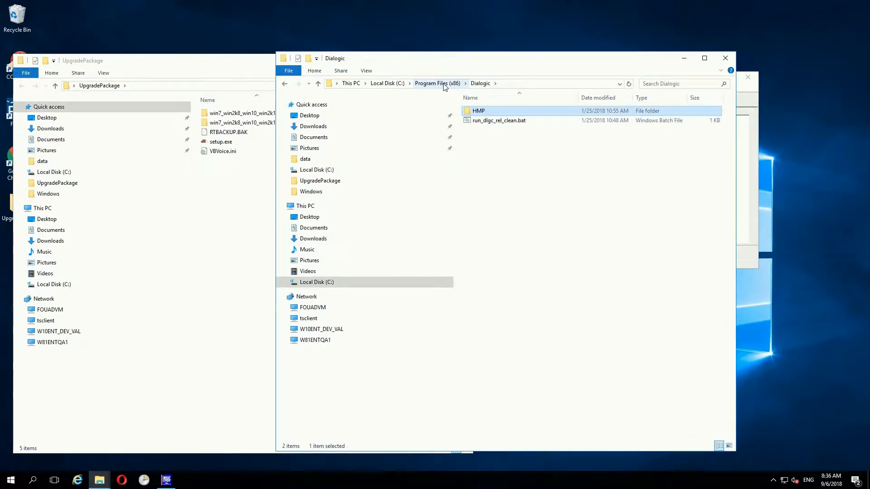
double_click(482, 110)
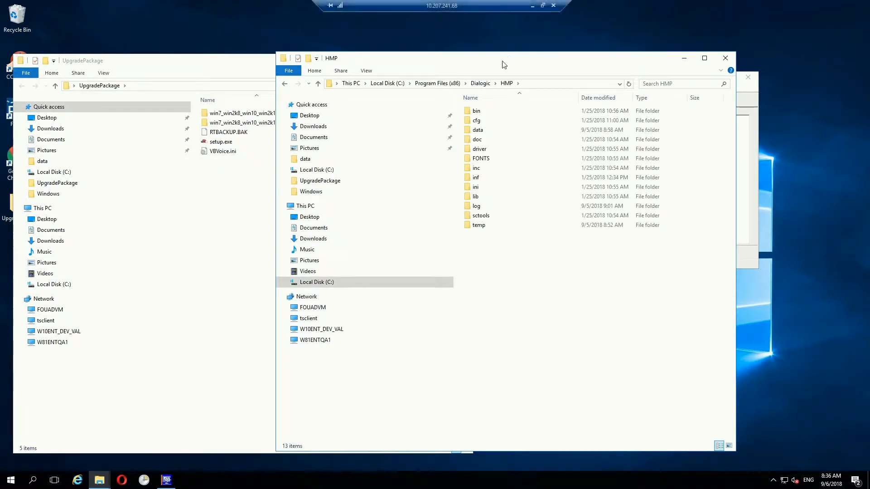
double_click(478, 130)
- Copy the 2r2v2e2c2s2f2i2m_host_eva license file into the UpgradePackage folder and close the data folder window
click(478, 121)
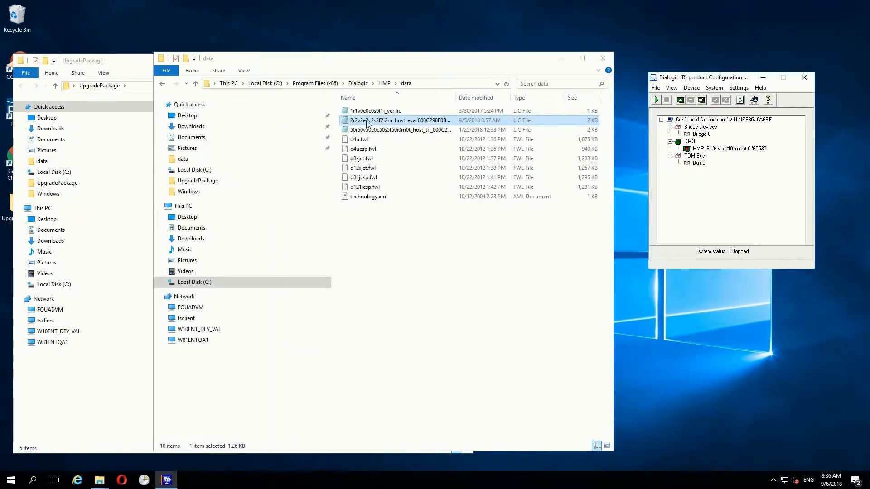
right_click(367, 123)
click(274, 215)
click(136, 236)
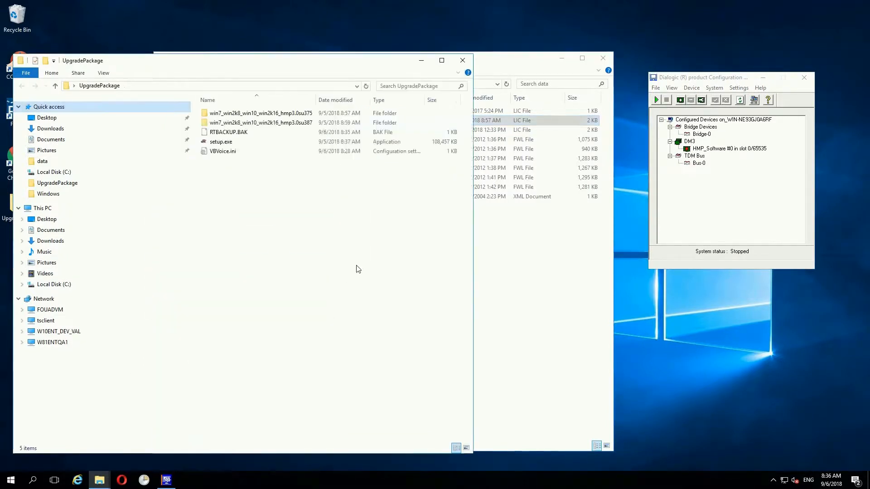
right_click(231, 189)
click(165, 248)
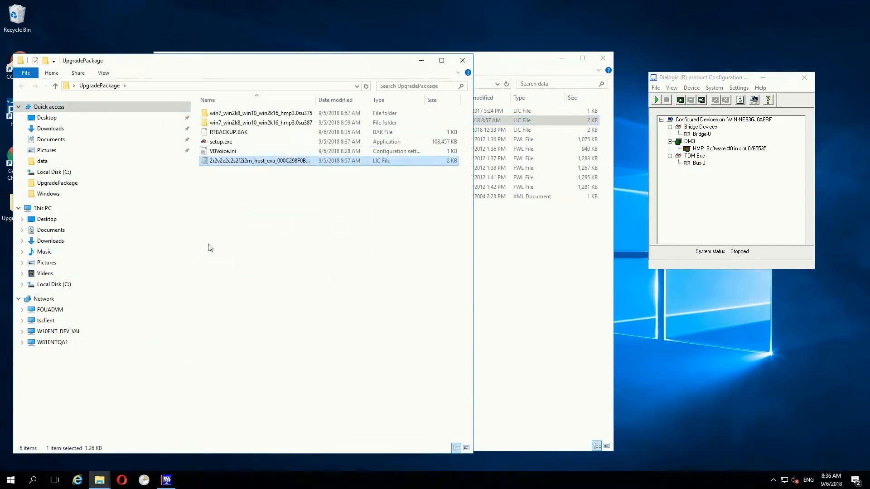
click(528, 292)
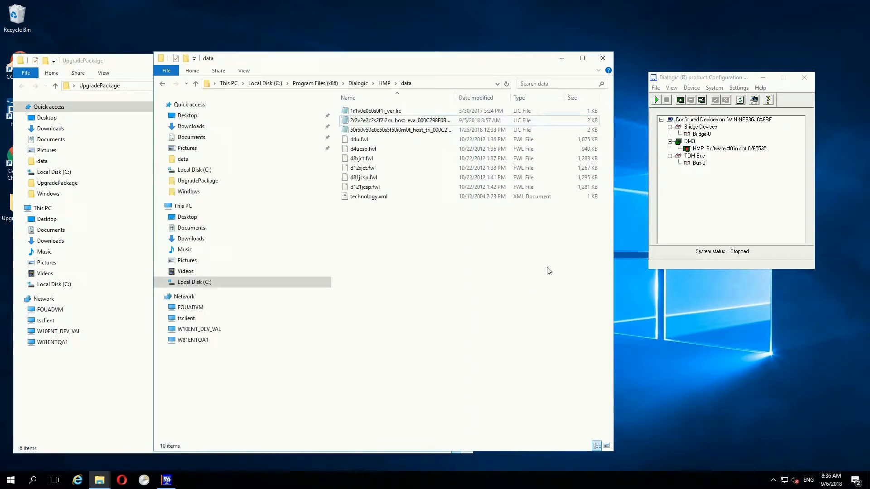
click(604, 58)
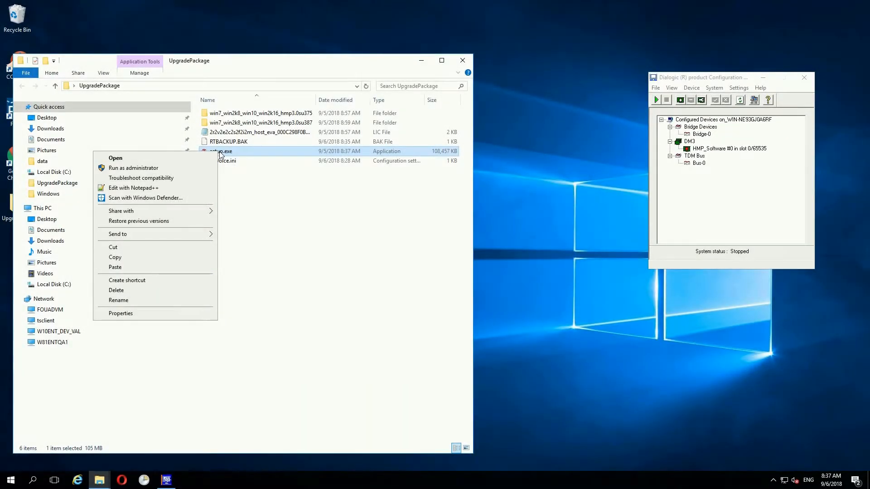
- Run setup.exe as administrator in English and agree to remove all existing VBVoice versions and components
click(121, 168)
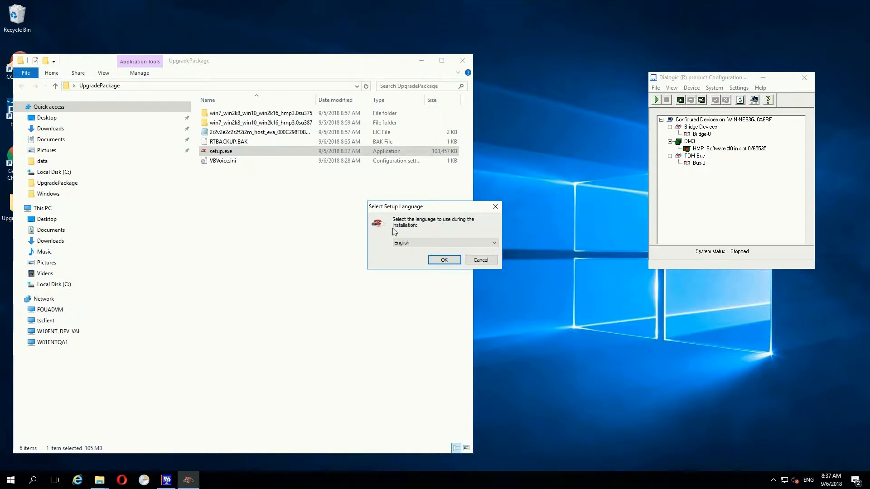
click(449, 261)
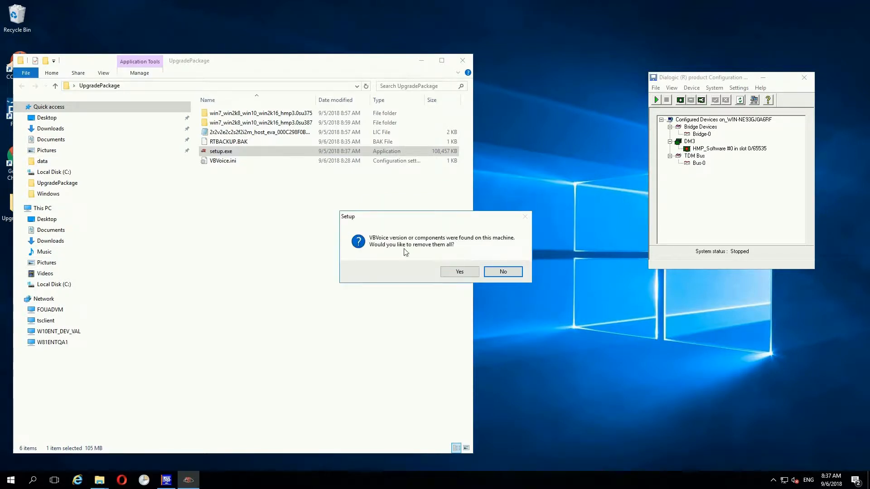
click(460, 272)
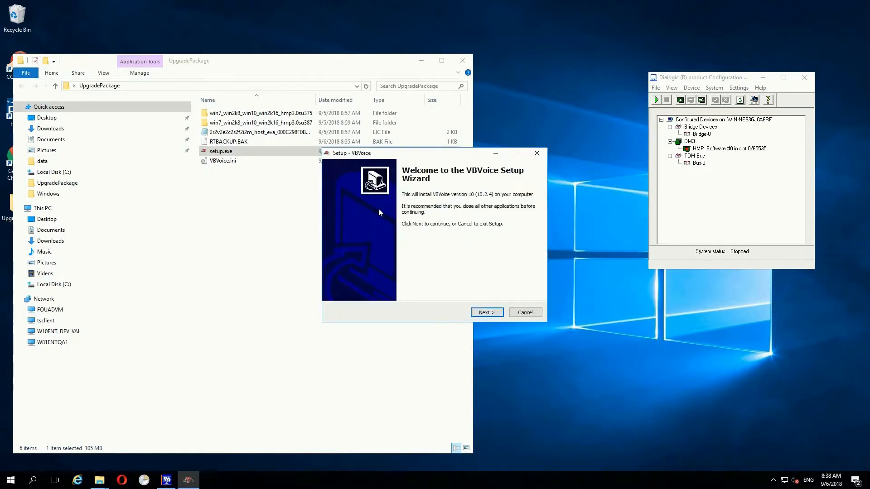
- Accept the VBVoice setup agreement and agree to all the development best practices points
click(486, 312)
click(363, 280)
click(487, 312)
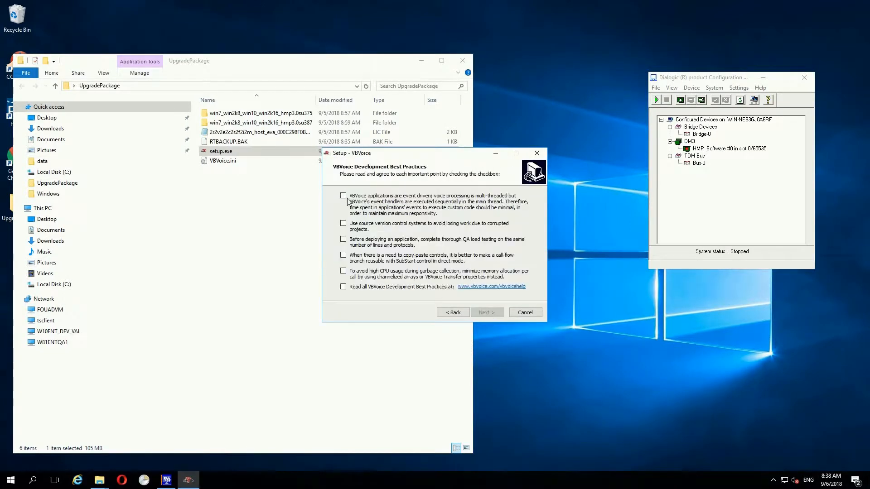
click(343, 255)
click(343, 271)
click(343, 287)
click(486, 313)
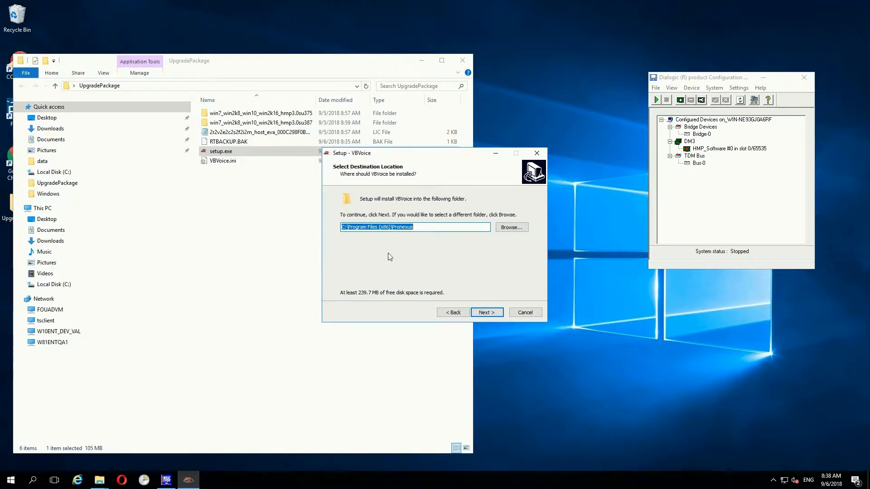
- Install VBVoice to C:\Program Files (x86)\Pronexus with the Pronexus Start Menu folder, and finish setup with Run VBVoice Control Panel enabled
click(487, 312)
click(451, 281)
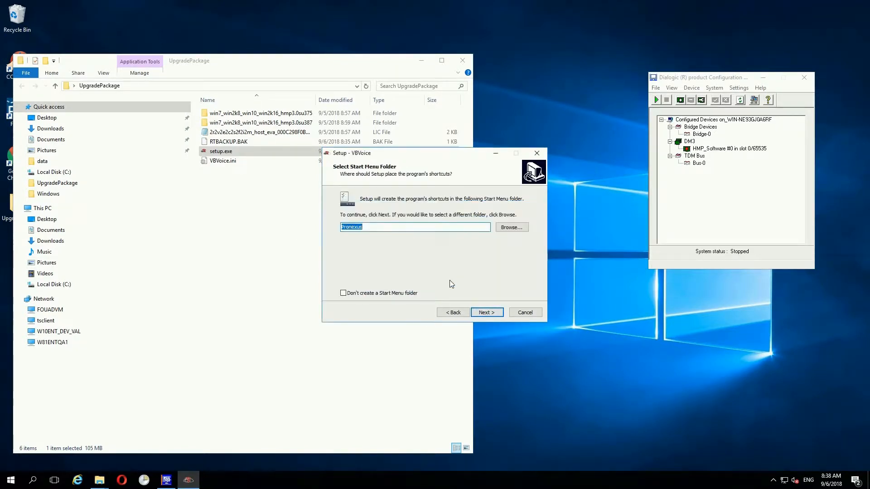
click(487, 313)
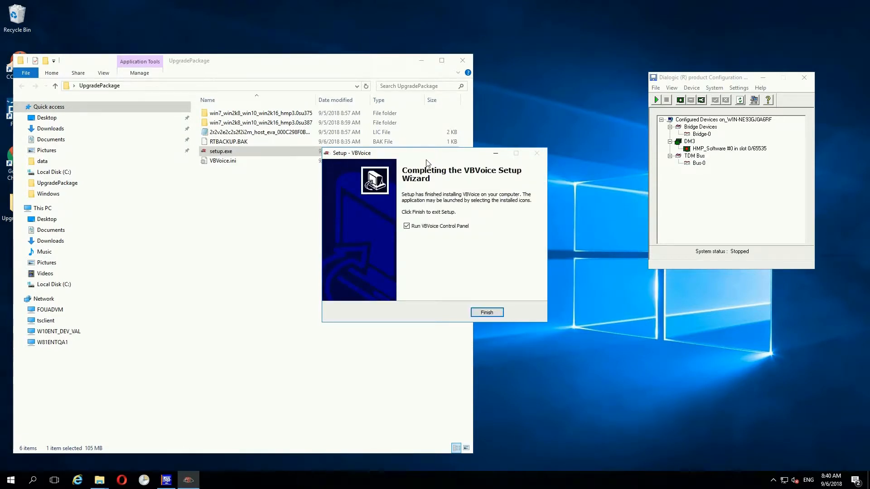
drag(454, 160, 400, 180)
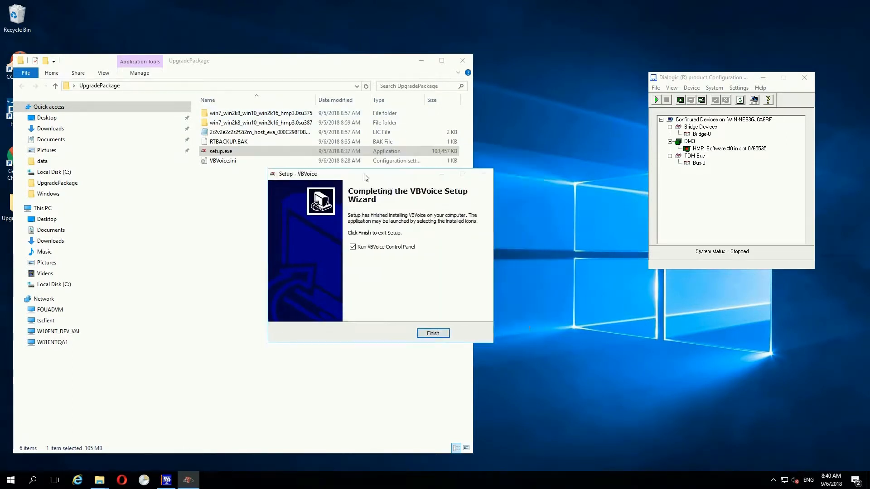
click(434, 334)
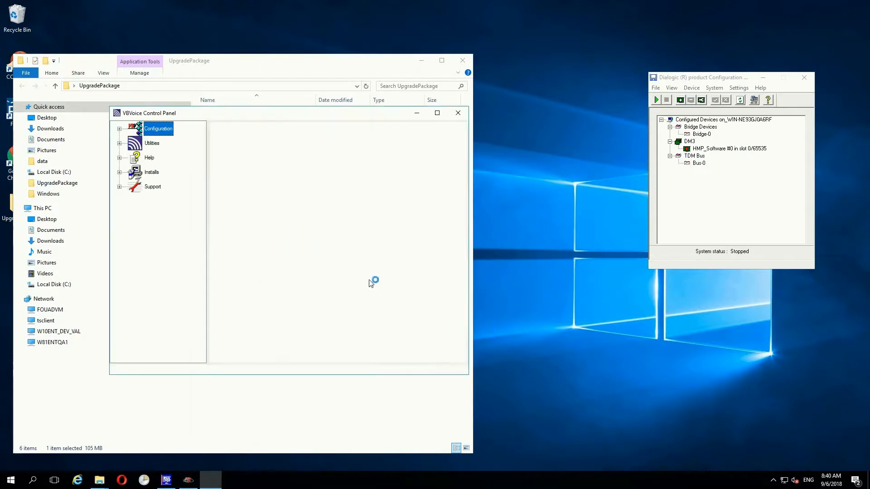
- Display the Voice & Data Interfaces configuration page in the VBVoice Control Panel
drag(281, 118, 483, 179)
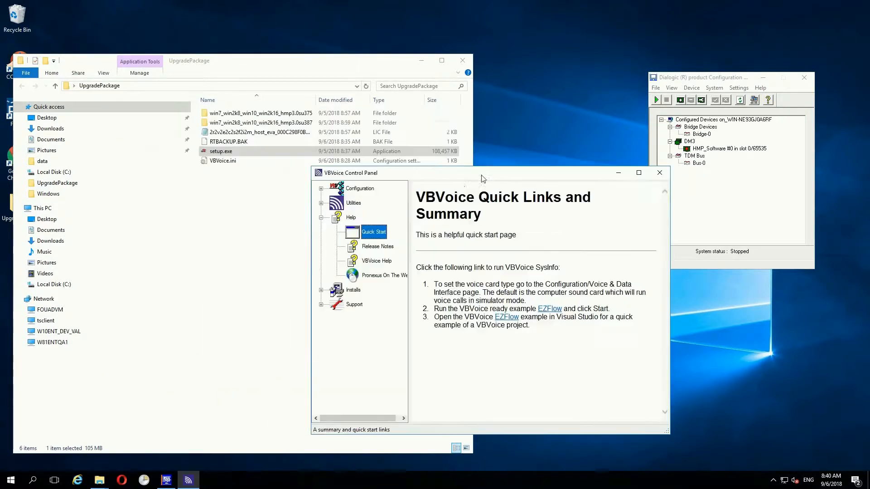
click(359, 189)
click(374, 206)
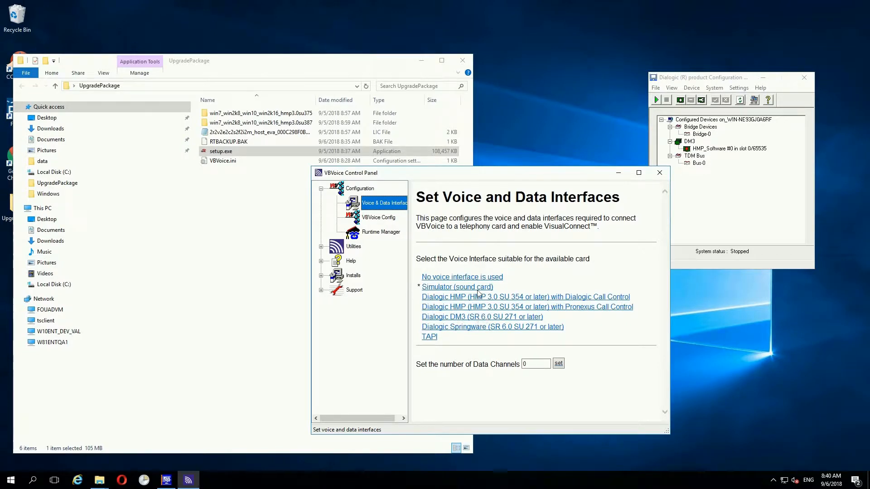
drag(428, 182, 311, 182)
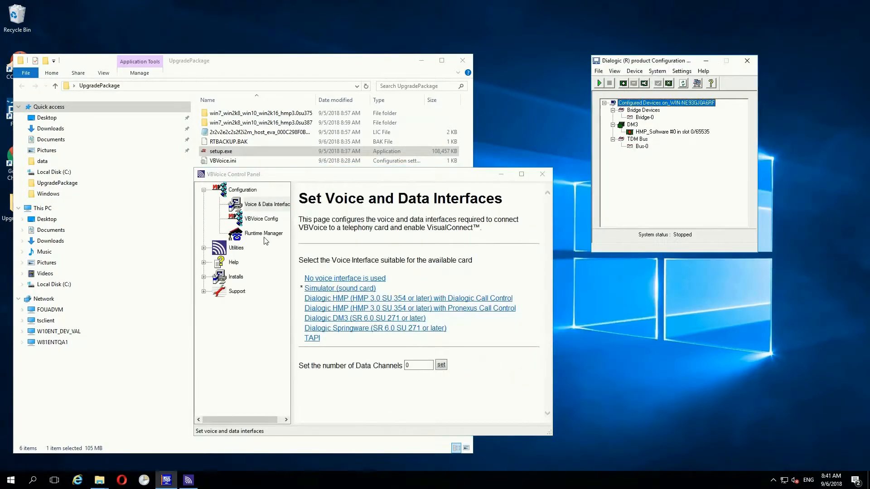
- Run the RTM Configuration Interface and show the Pronexus Runtime Manager window beside the UpgradePackage folder
click(380, 286)
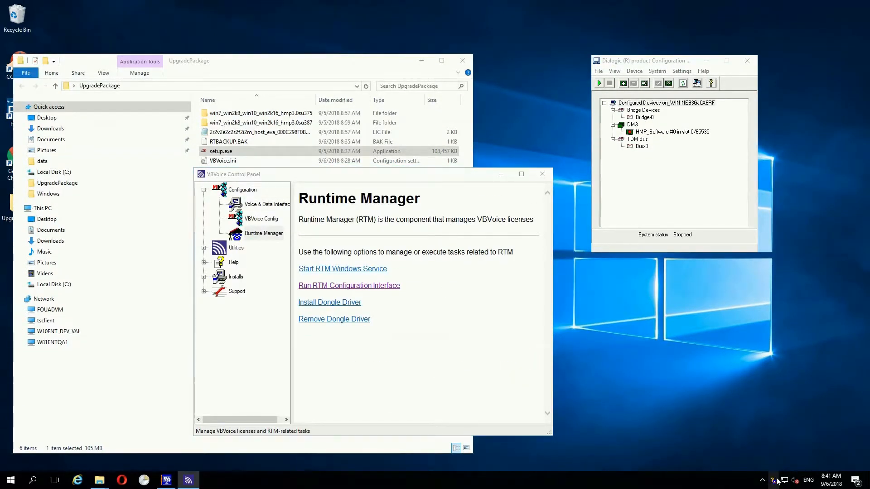
right_click(773, 480)
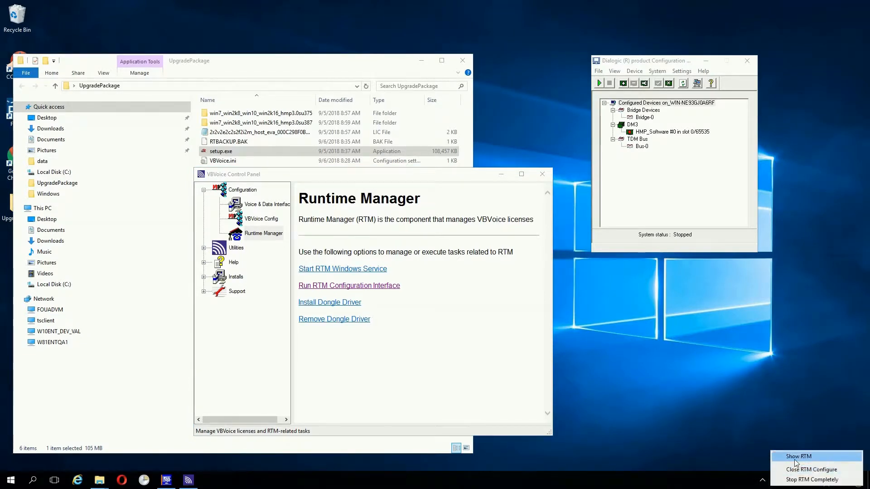
click(795, 456)
drag(329, 171, 602, 192)
drag(398, 177, 240, 172)
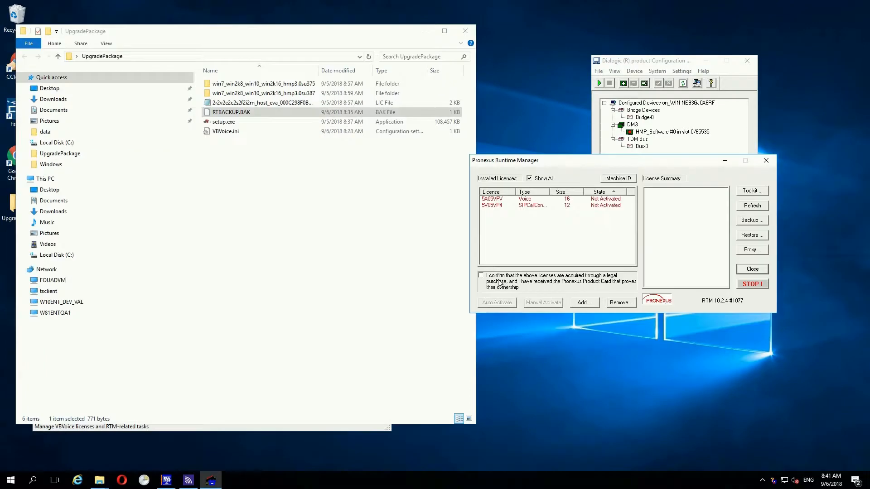
- Confirm legal ownership of the installed VBVoice licenses and activate them automatically through the Pronexus website
click(481, 276)
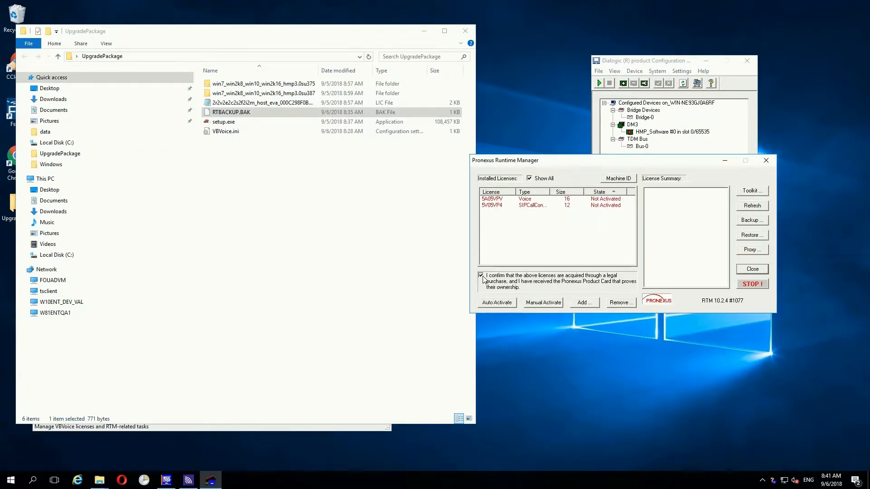
click(496, 305)
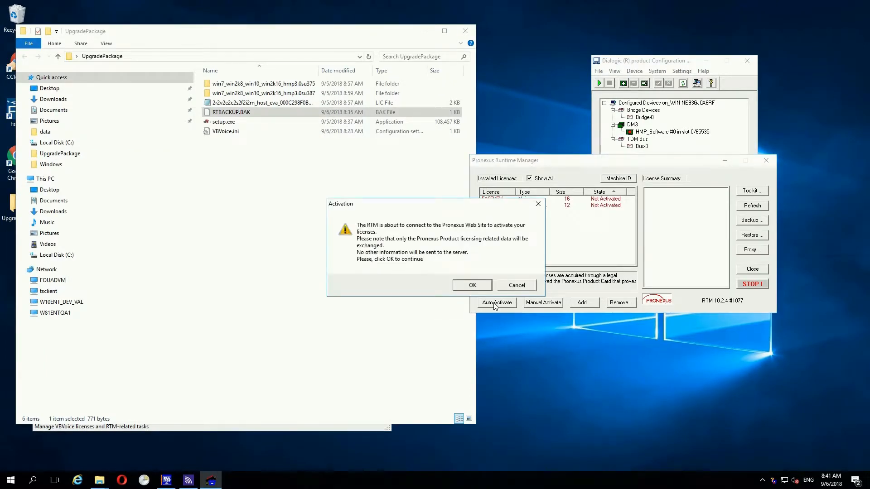
click(472, 286)
mouse_move(526, 5)
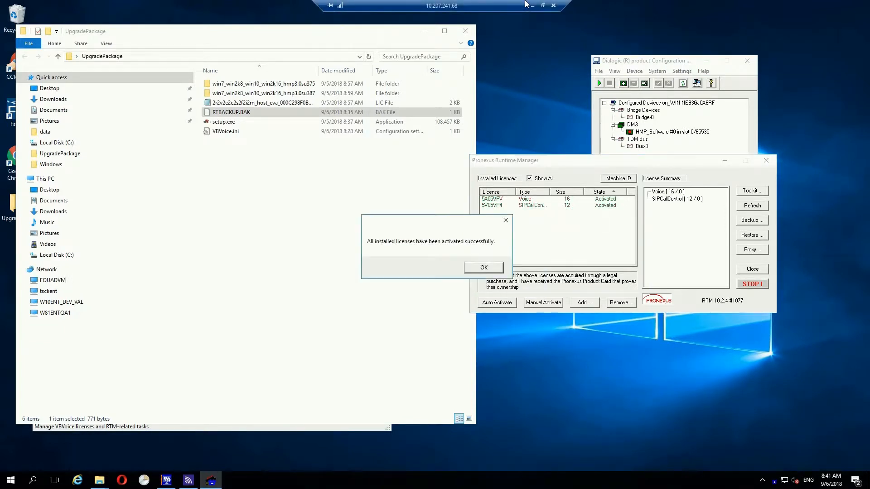
click(485, 270)
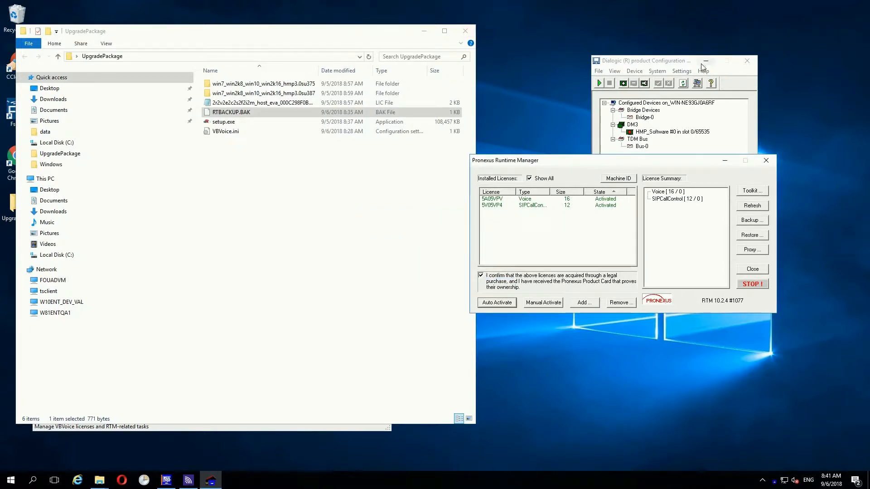
- Minimize the Pronexus Runtime Manager and close RTM Configure
click(725, 160)
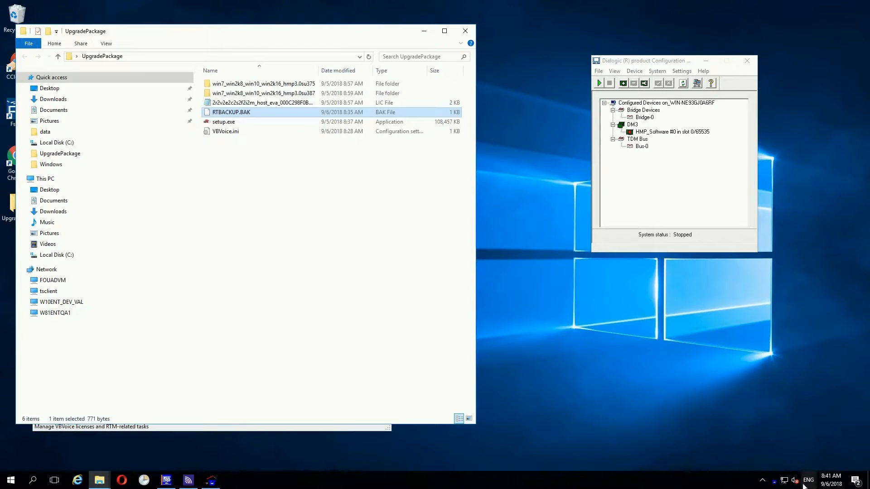
right_click(774, 481)
click(791, 465)
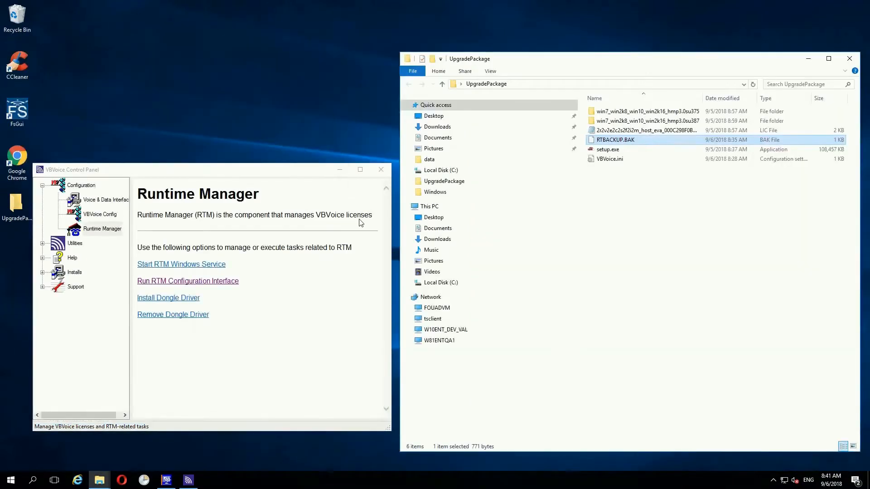
- Run VBVoice Configuration from the VBVoice Config page of the control panel
click(100, 215)
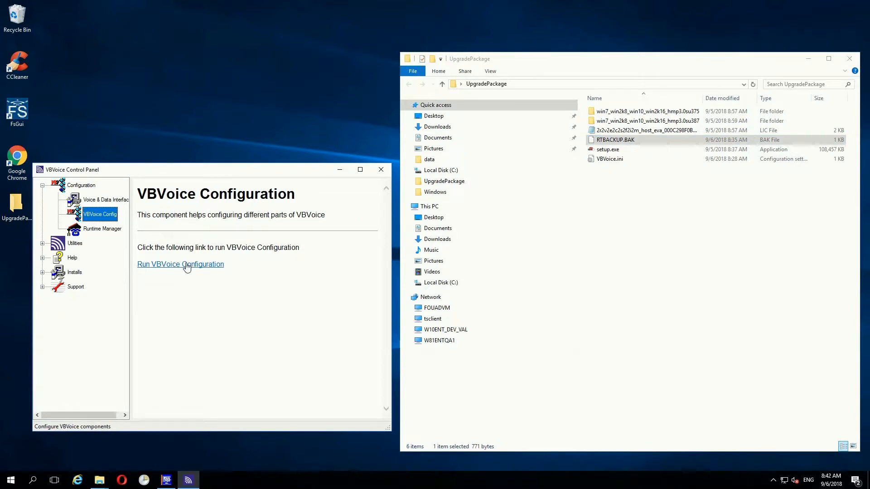
click(188, 265)
drag(117, 163, 117, 160)
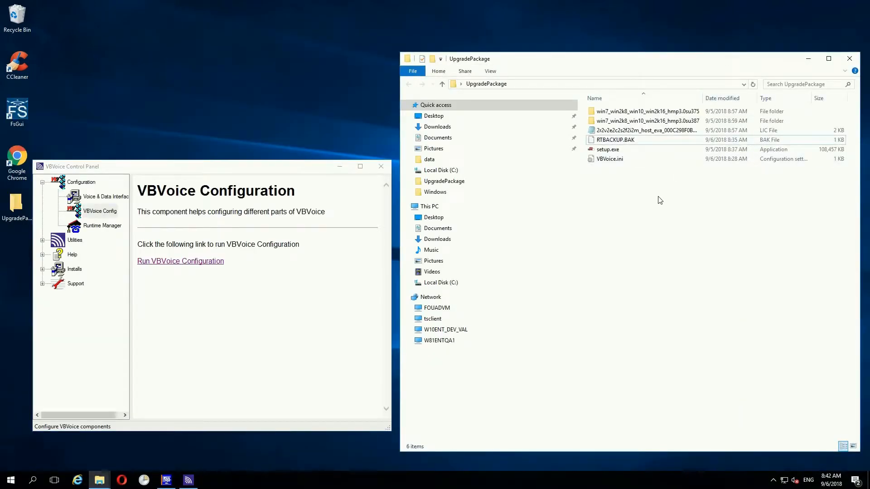
- Select the backed-up VBVoice.ini, review the new VBVoice.ini from C:\Windows in Notepad, and close the file and the Windows folder
click(608, 160)
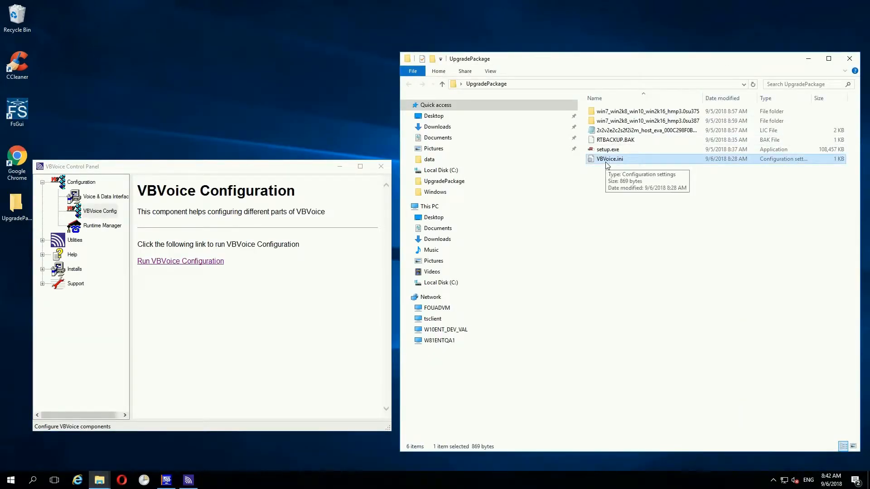
right_click(608, 164)
click(519, 277)
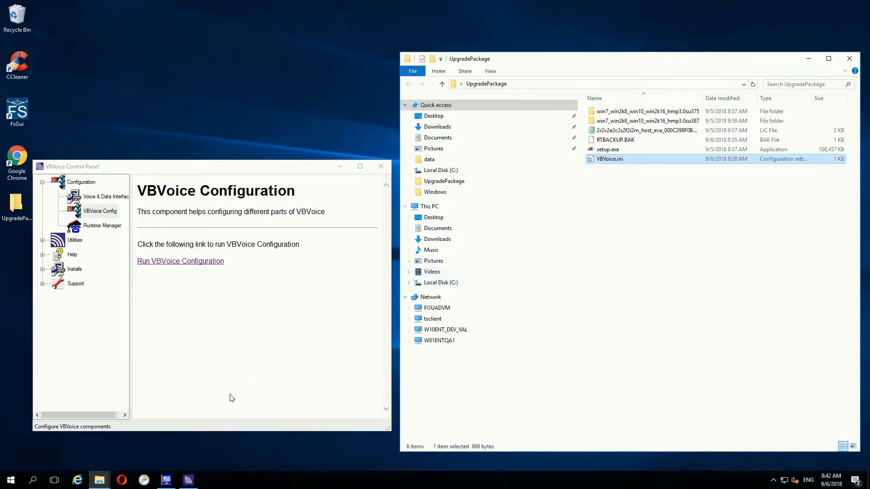
mouse_move(99, 480)
click(119, 463)
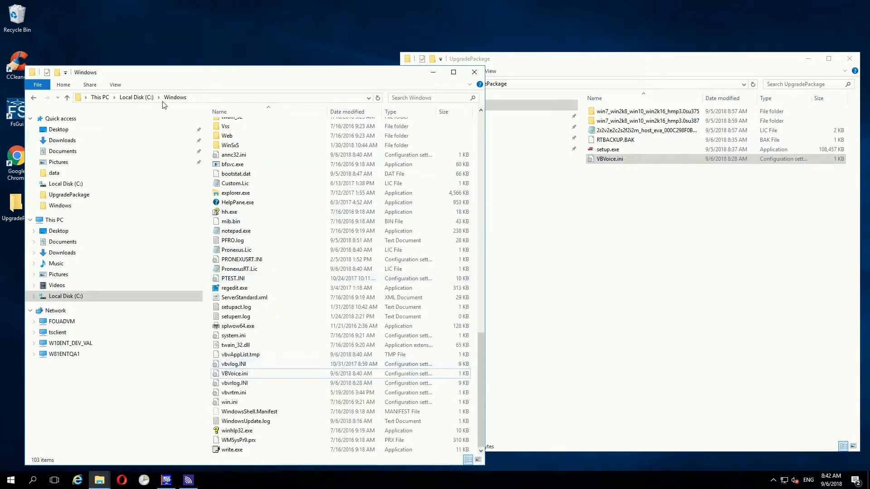
right_click(232, 374)
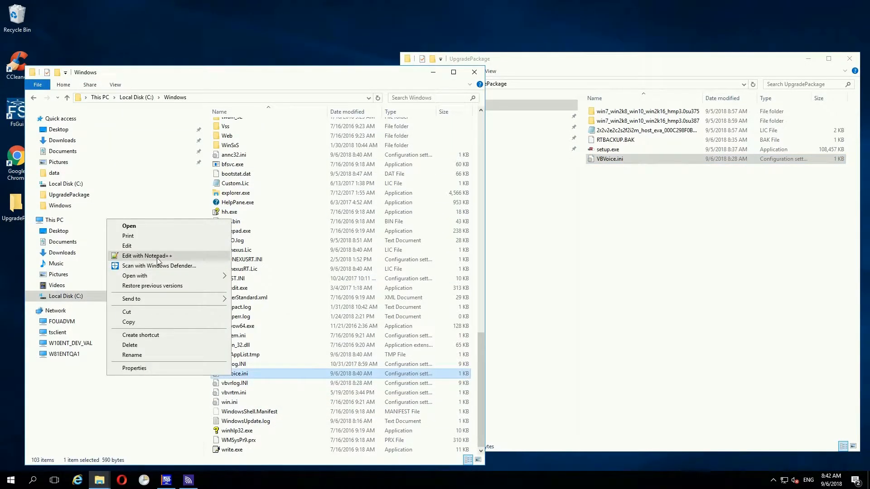
click(145, 247)
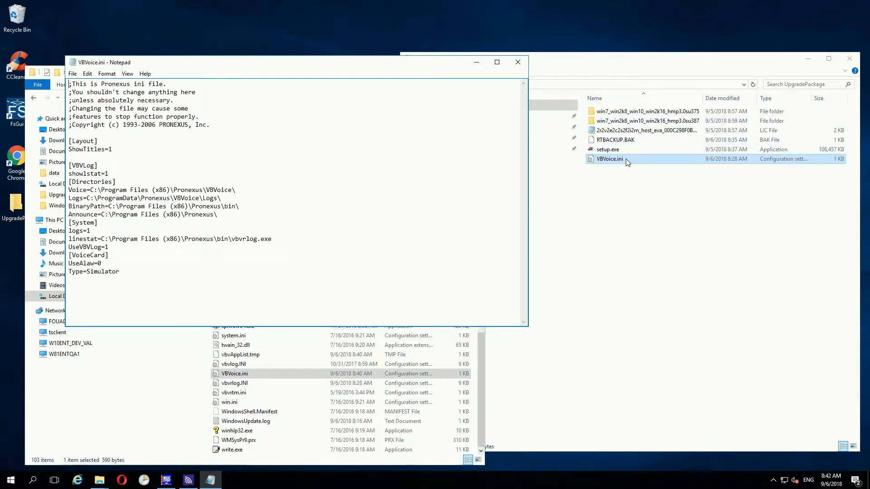
click(519, 63)
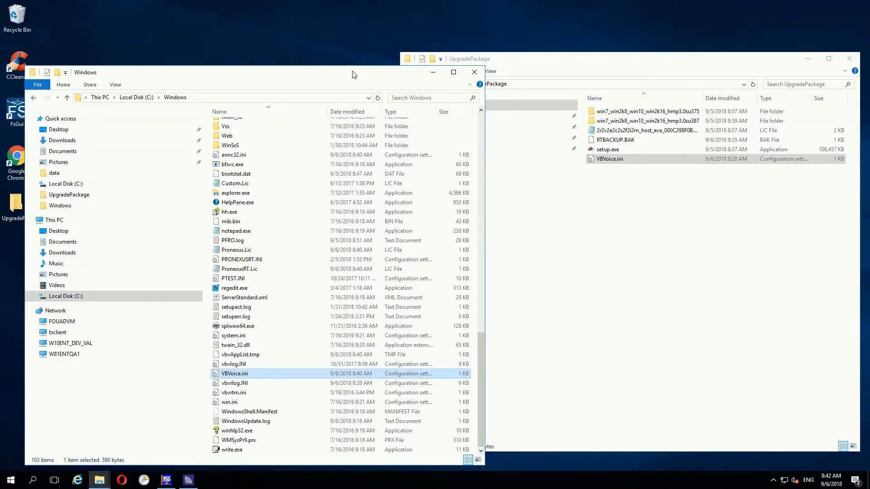
click(474, 72)
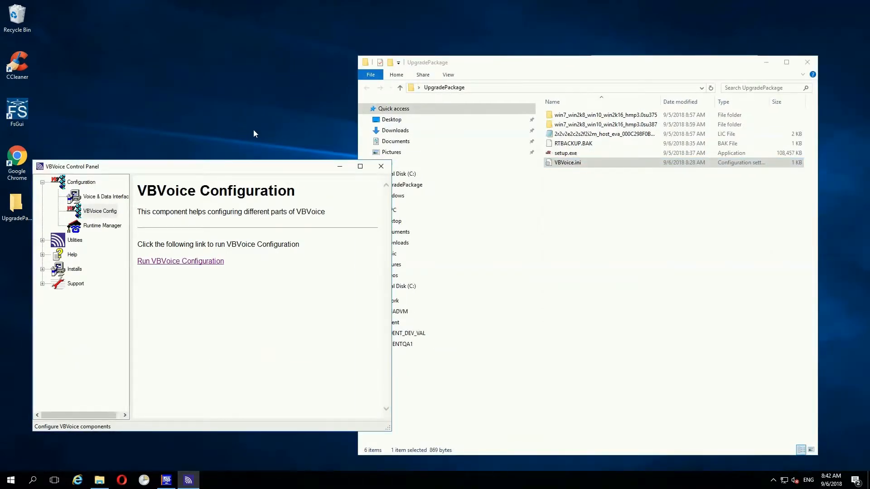
- Close the VBVoice Control Panel and arrange the UpgradePackage folder and Dialogic configuration manager side by side
click(381, 167)
drag(536, 68, 233, 60)
drag(647, 66, 613, 103)
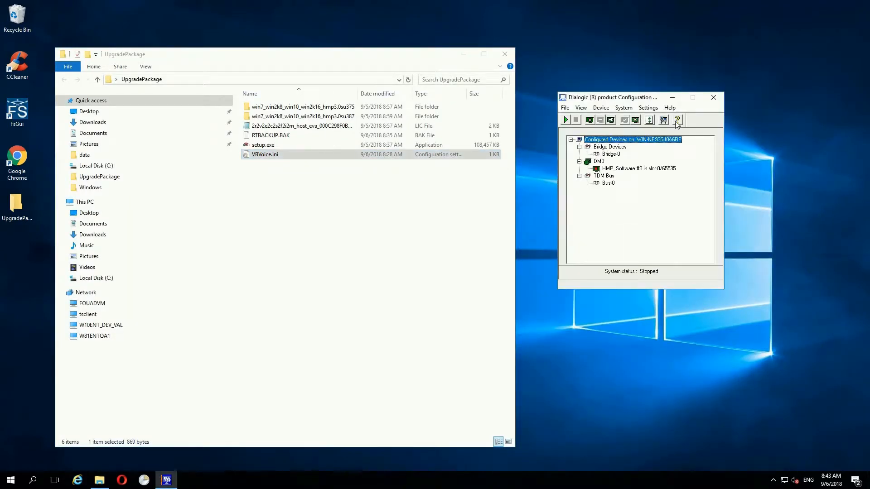
- Check the installed Dialogic HMP release in the configuration manager's About information
click(670, 107)
click(640, 132)
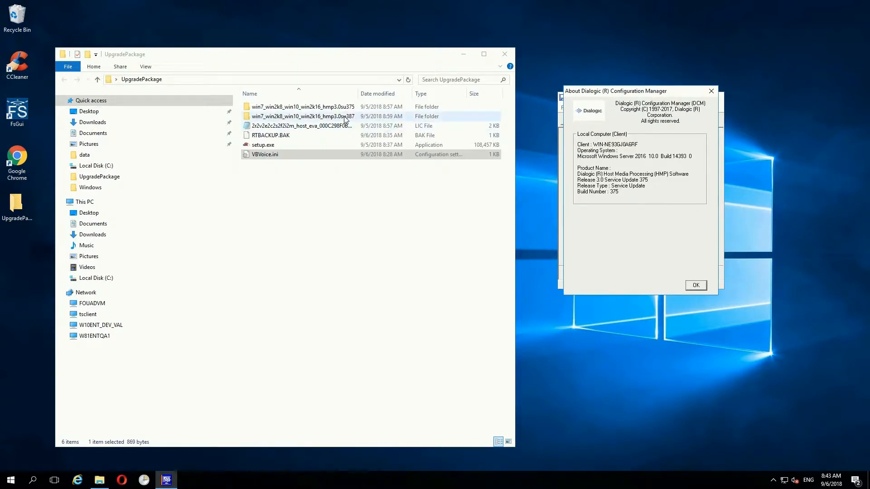
click(697, 285)
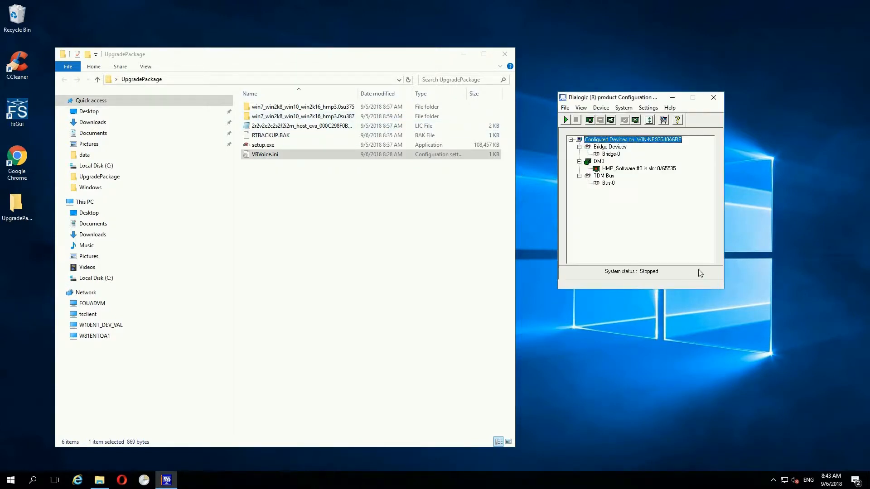
- Select the HMP_Software device under DM3 and close the Dialogic product configuration manager
click(659, 212)
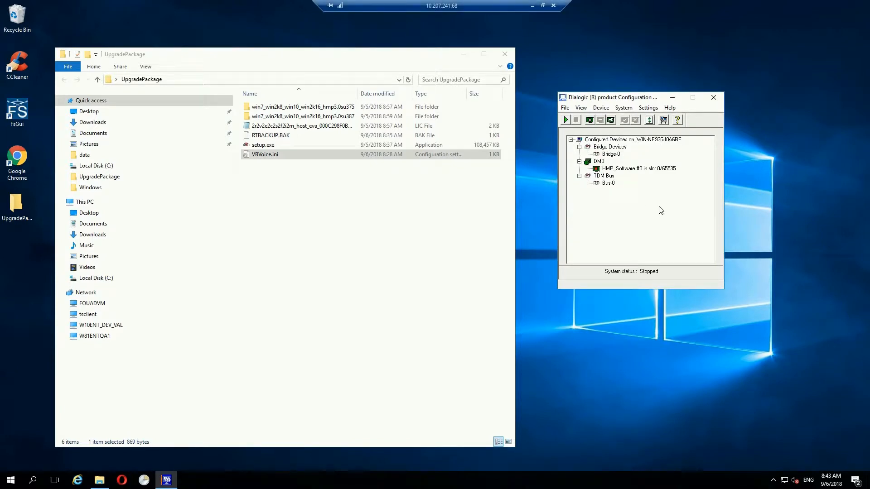
click(630, 170)
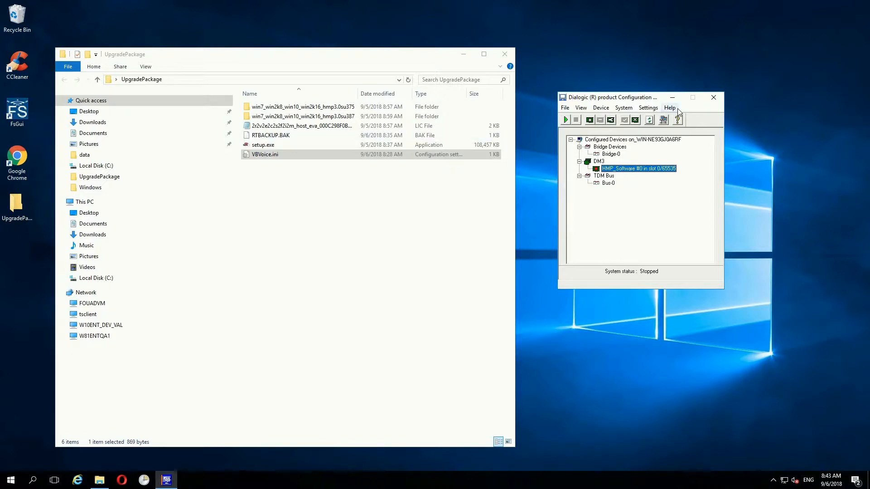
click(714, 97)
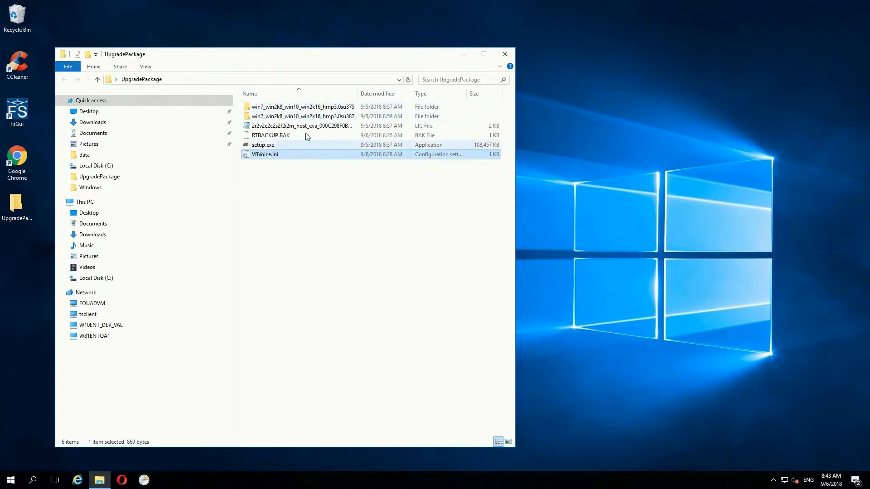
- Run setup.exe from the win7_win2k8_win10_win2k16_hmp3.0su375 folder as administrator
double_click(295, 107)
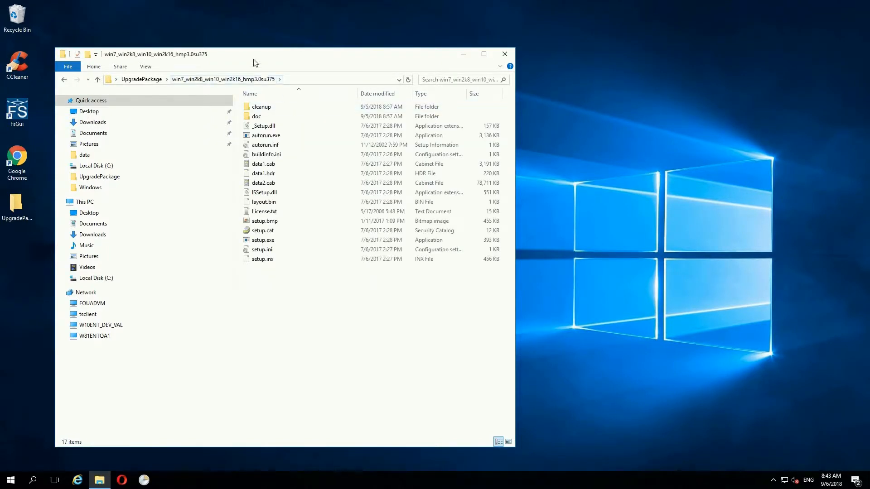
drag(257, 55, 490, 54)
right_click(366, 235)
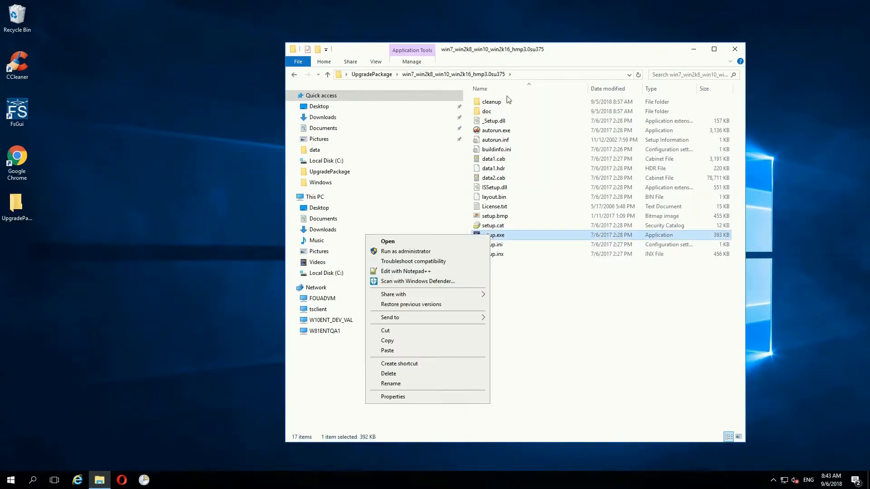
click(411, 251)
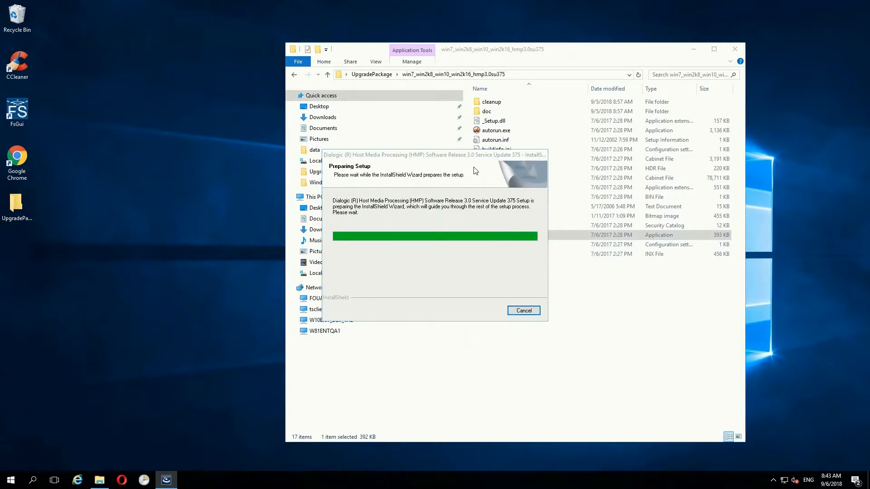
- Remove all installed Dialogic HMP features, confirm the uninstall, and finish by restarting the computer immediately
click(349, 283)
click(484, 319)
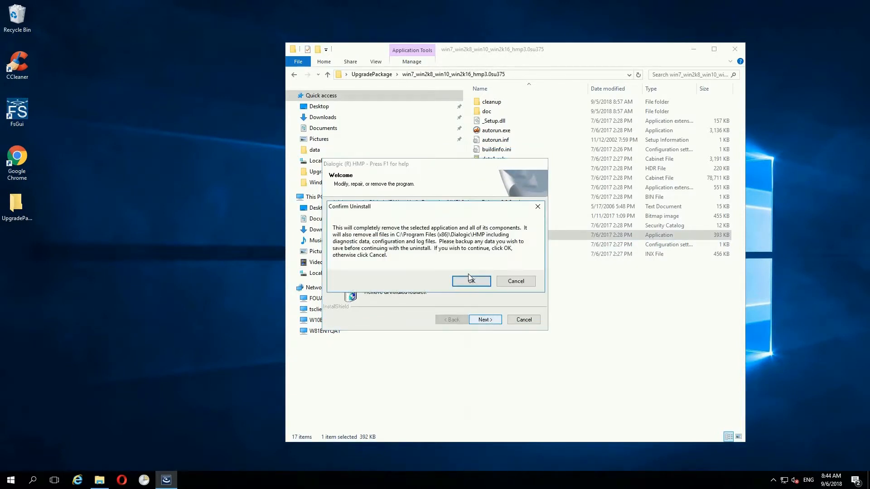
click(479, 284)
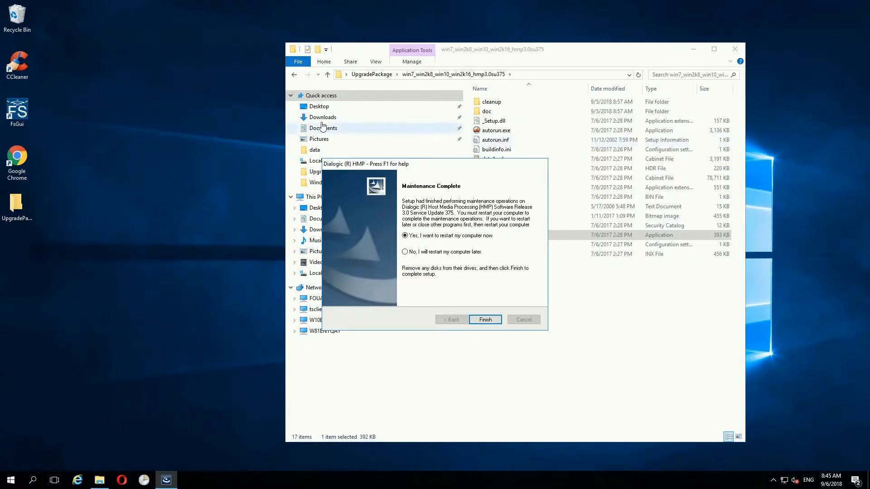
drag(407, 170, 182, 170)
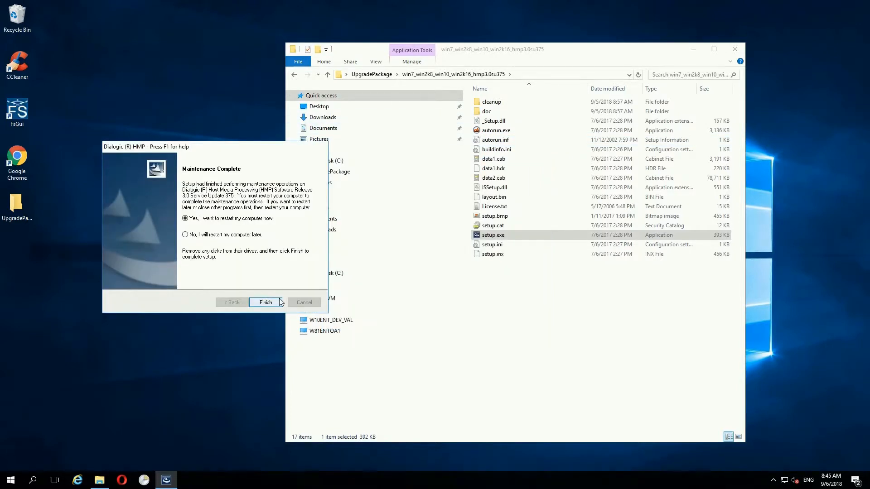
click(260, 320)
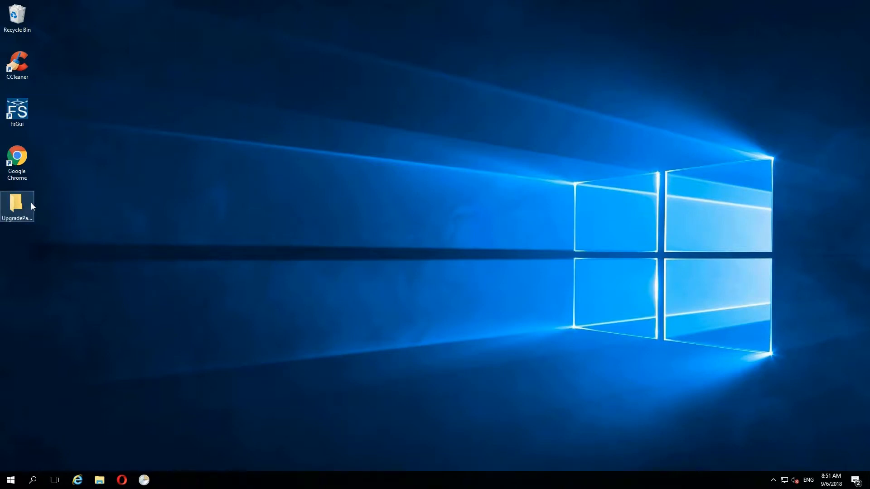
- Run setup.exe from the win7_win2k8_win10_win2k16_hmp3.0su387 folder in UpgradePackage as administrator
double_click(18, 207)
double_click(544, 113)
click(482, 245)
right_click(482, 245)
click(412, 259)
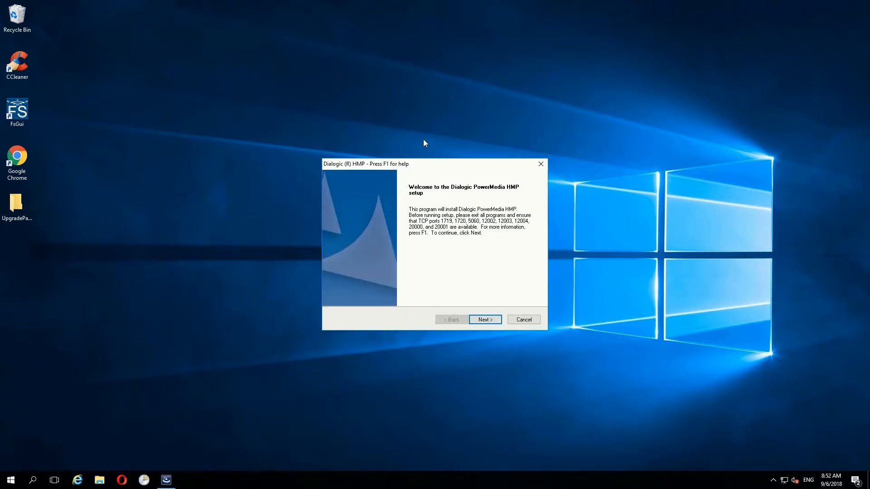
- Install Dialogic PowerMedia HMP in the default destination folder with the Core Runtime Package and Demos features selected
click(485, 319)
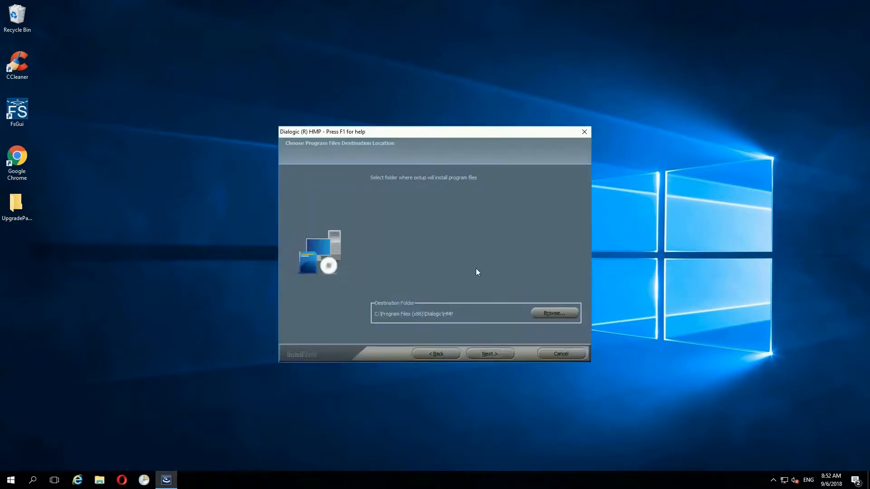
click(486, 353)
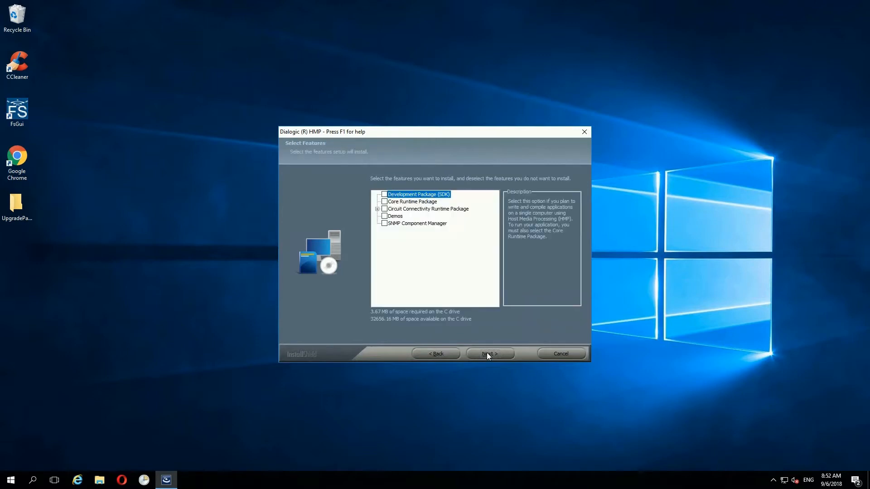
click(385, 202)
click(384, 217)
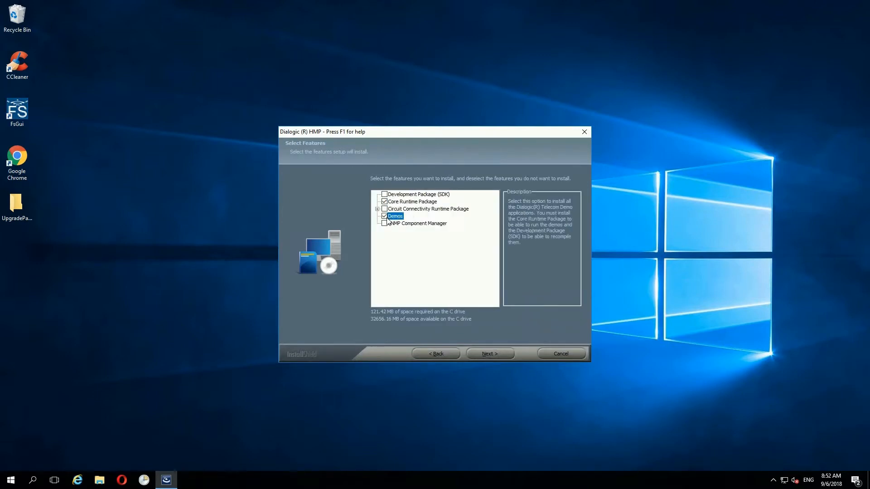
click(400, 204)
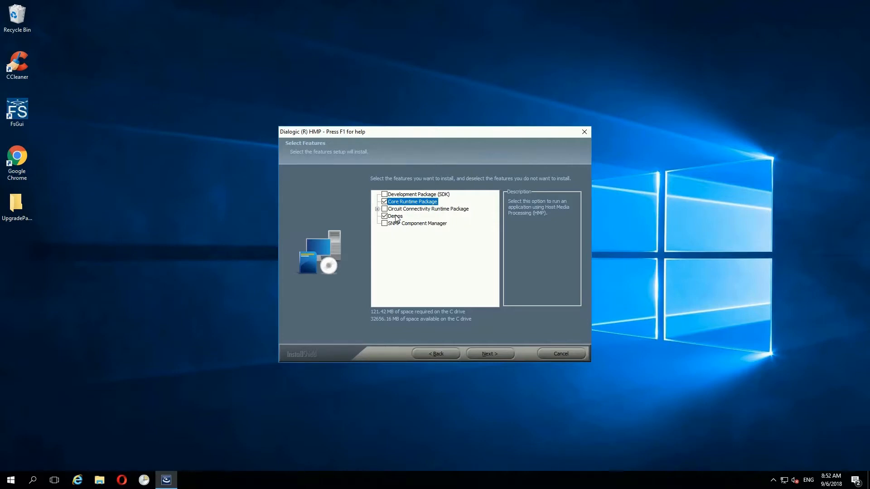
click(395, 217)
click(489, 351)
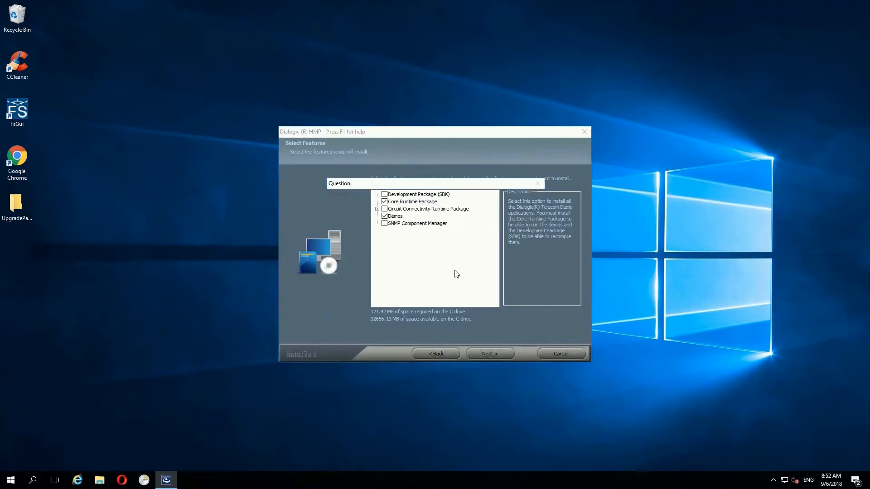
click(468, 306)
click(496, 354)
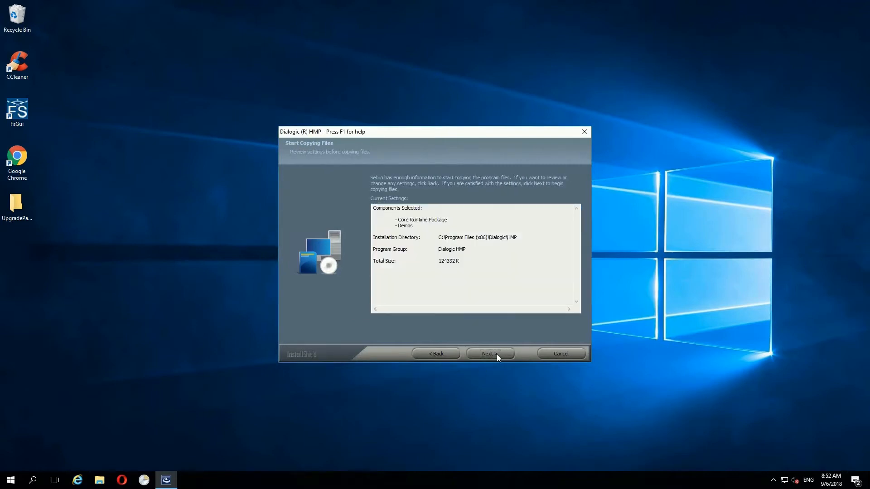
click(497, 354)
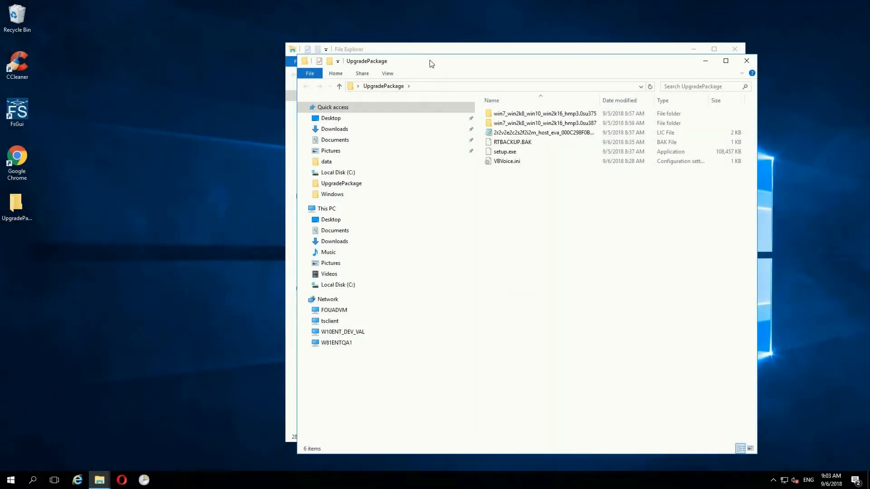
- Arrange the two File Explorer windows side by side and copy the 2r2v2e2c2s2f2i2m_host_eva license file from UpgradePackage
drag(426, 61, 140, 63)
drag(568, 55, 684, 58)
click(317, 204)
click(206, 136)
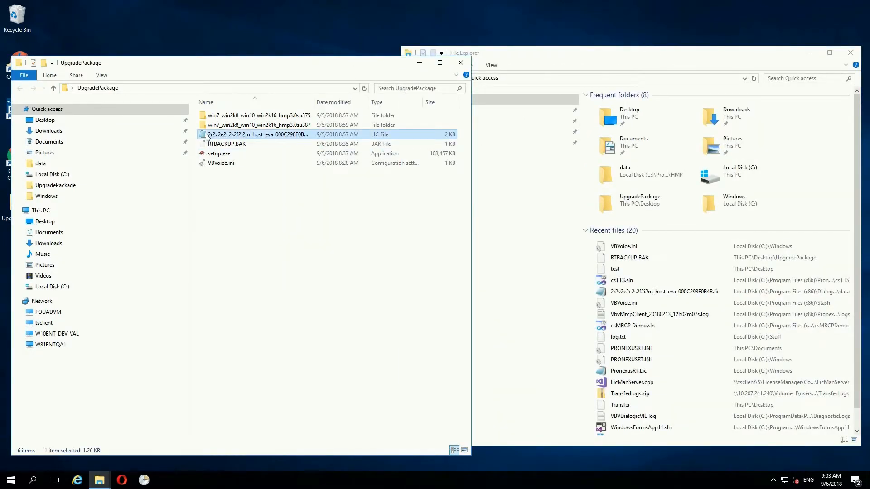
right_click(206, 135)
click(110, 237)
- Paste the copied license file into C:\Program Files (x86)\Dialogic\HMP\data and close the UpgradePackage window
click(568, 77)
click(567, 78)
text(C:\P)
key(Down)
key(Down)
key(Down)
key(Down)
key(Return)
key(Down)
key(Up)
key(Return)
key(Down)
key(Down)
key(Return)
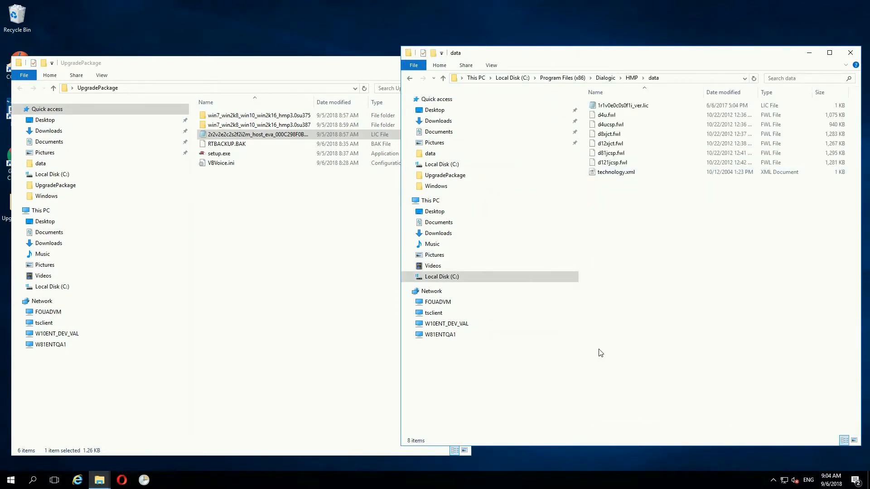
key(ctrl+v)
click(458, 62)
- Run HMP License Manager from the Dialogic HMP programs as administrator
click(11, 481)
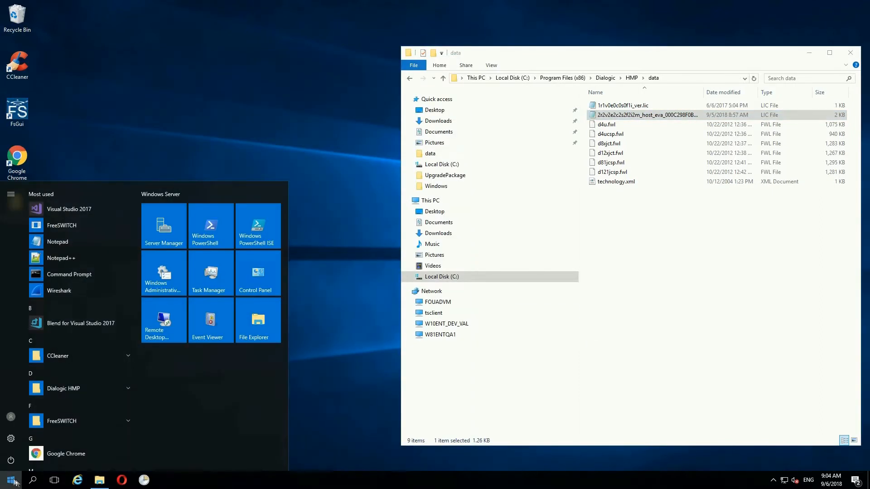
click(102, 390)
scroll(72, 285, down, 3)
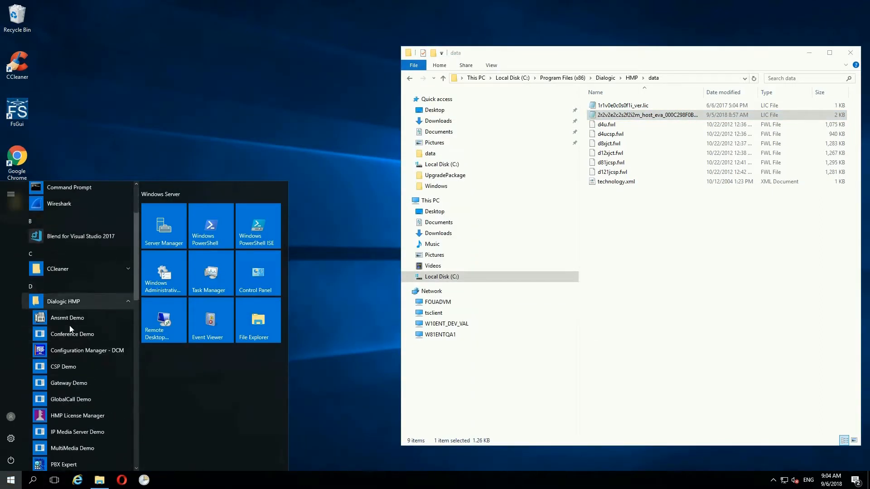
right_click(84, 415)
mouse_move(109, 439)
click(236, 426)
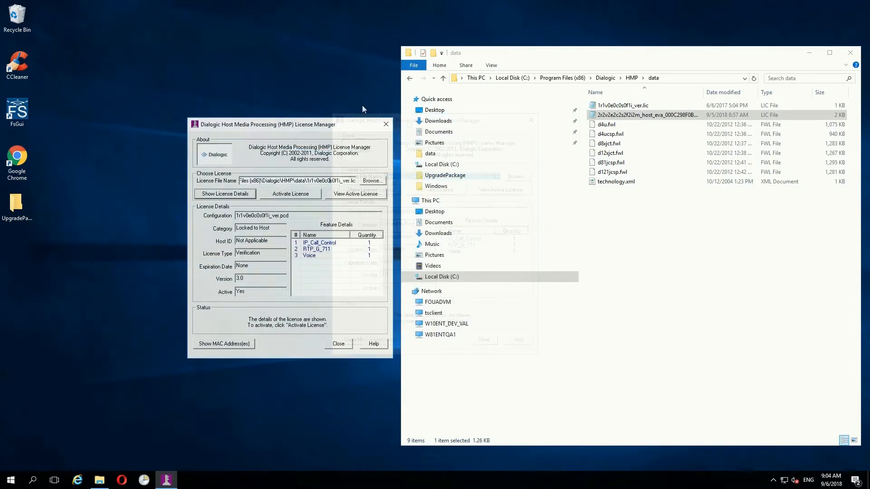
- Load the 2r2v2e2c2s2f2i2m_host_eva license file from the Dialogic HMP data folder into the license manager
click(372, 181)
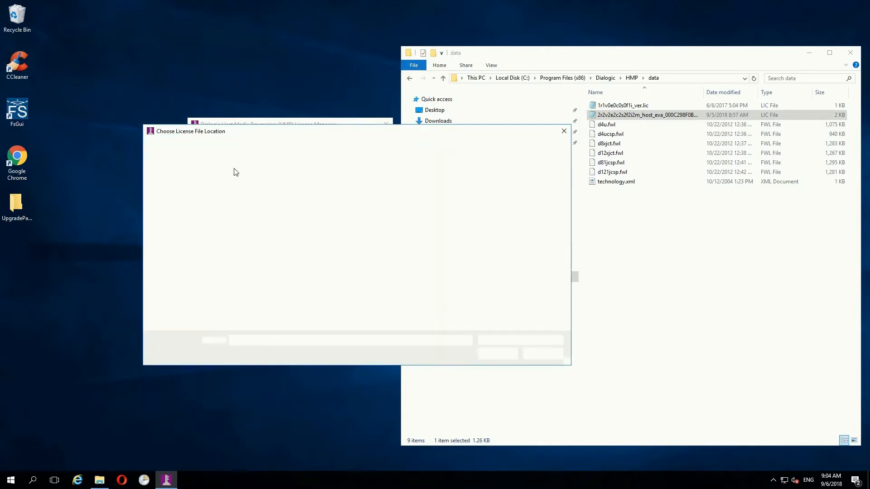
click(299, 143)
key(ctrl+v)
key(Return)
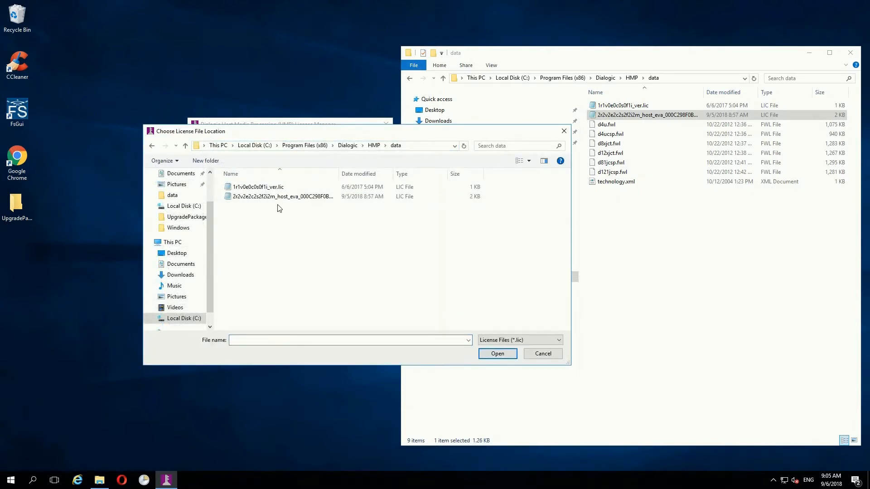
click(281, 196)
click(497, 354)
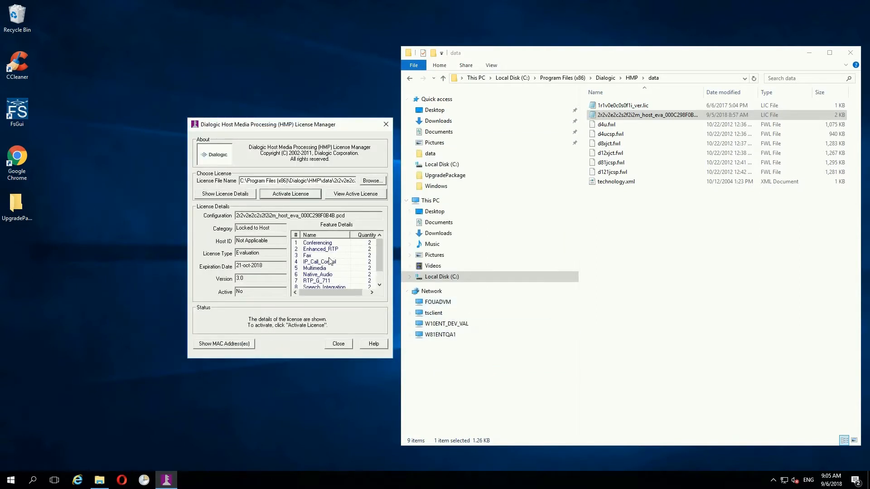
- Activate the loaded HMP evaluation license and close the license manager
click(279, 195)
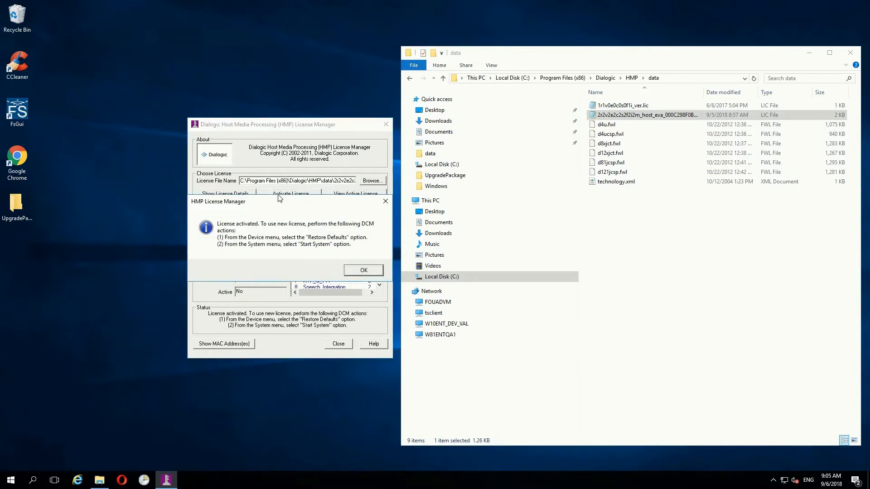
click(363, 270)
click(386, 125)
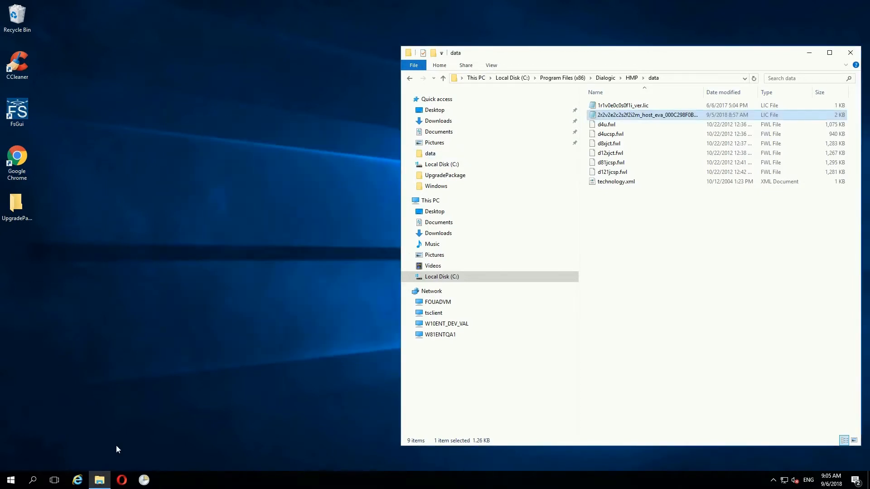
- Run Dialogic Configuration Manager - DCM as administrator and close the data folder window
click(18, 480)
click(84, 393)
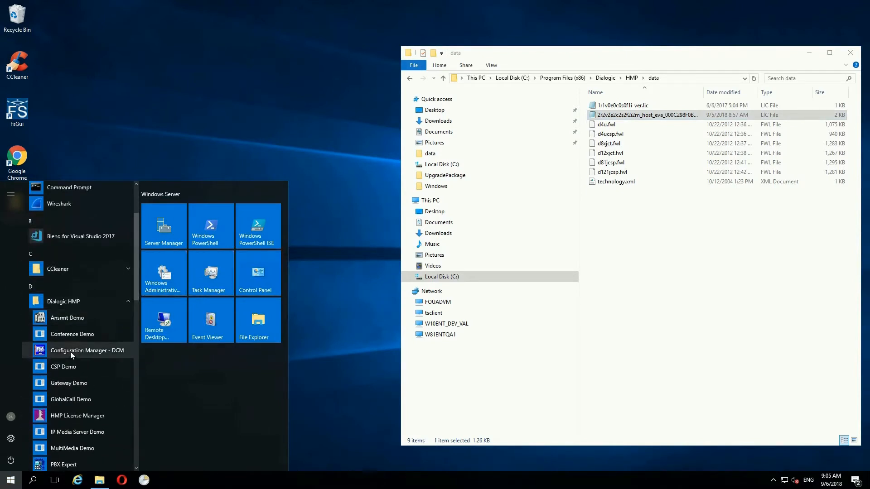
right_click(70, 352)
mouse_move(93, 377)
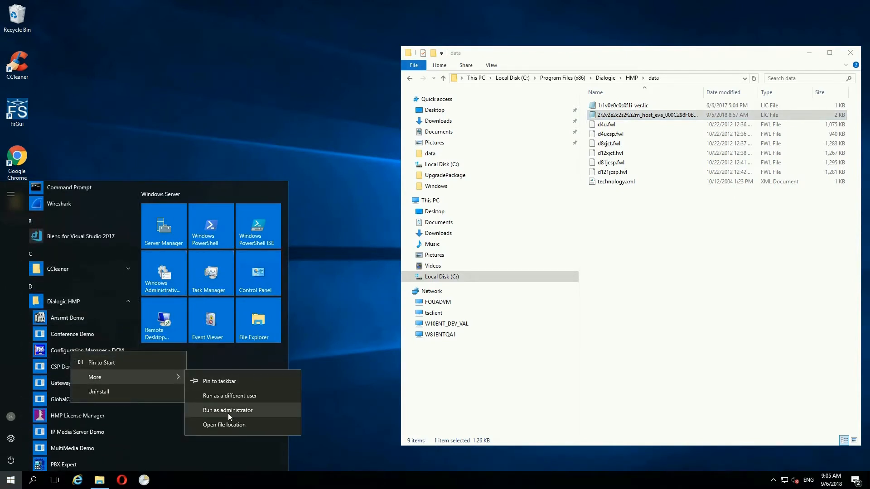
click(227, 410)
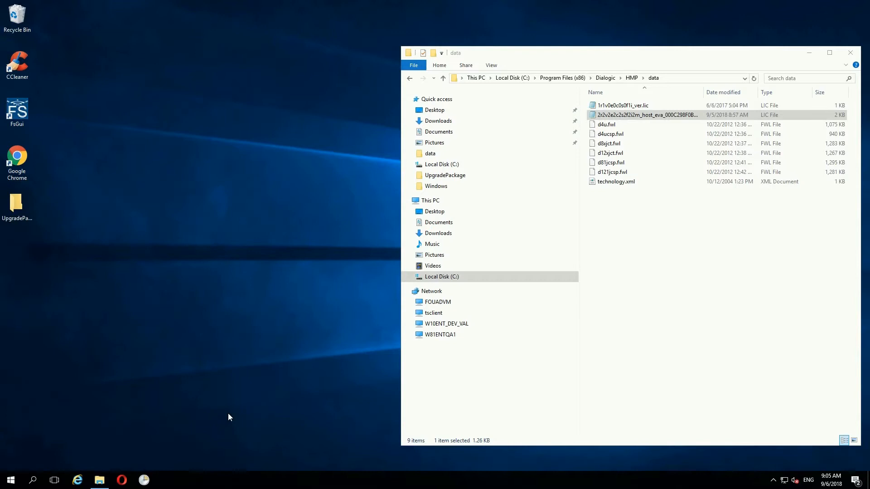
click(851, 53)
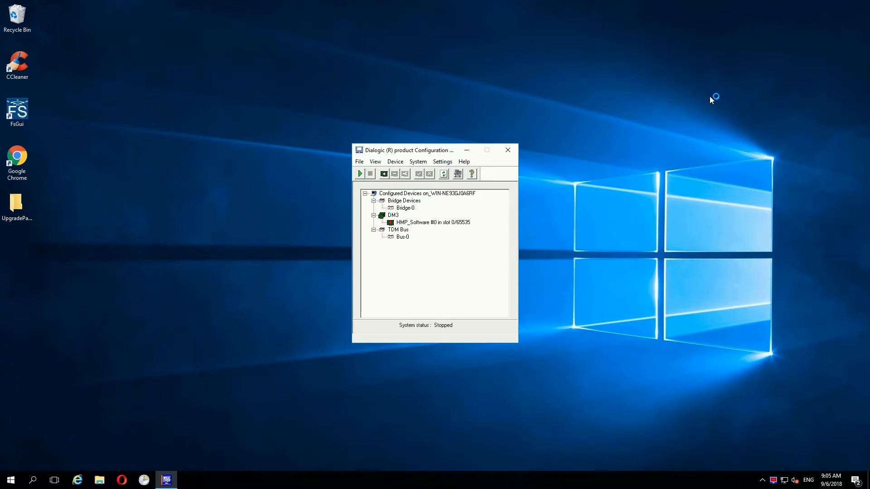
- Restore the HMP_Software device defaults with the 2r2v2e2c2s2f2i2m_host_eva firmware file and start the Dialogic system
right_click(433, 222)
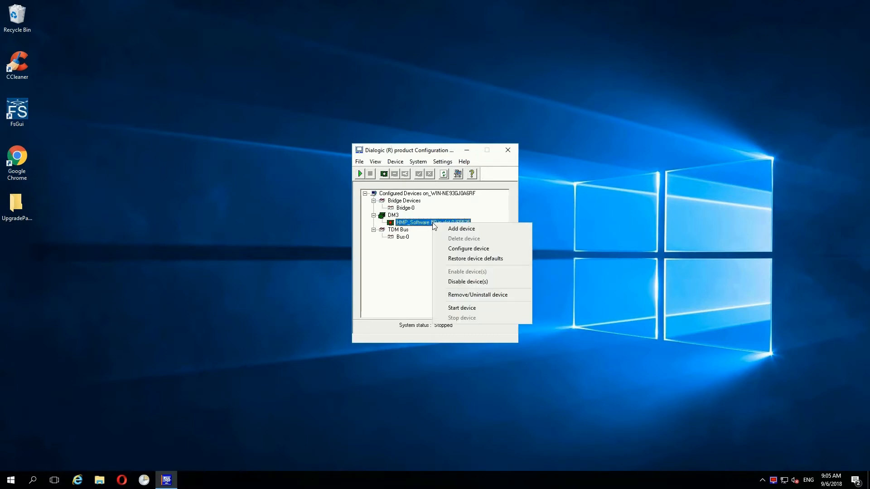
click(465, 259)
click(471, 275)
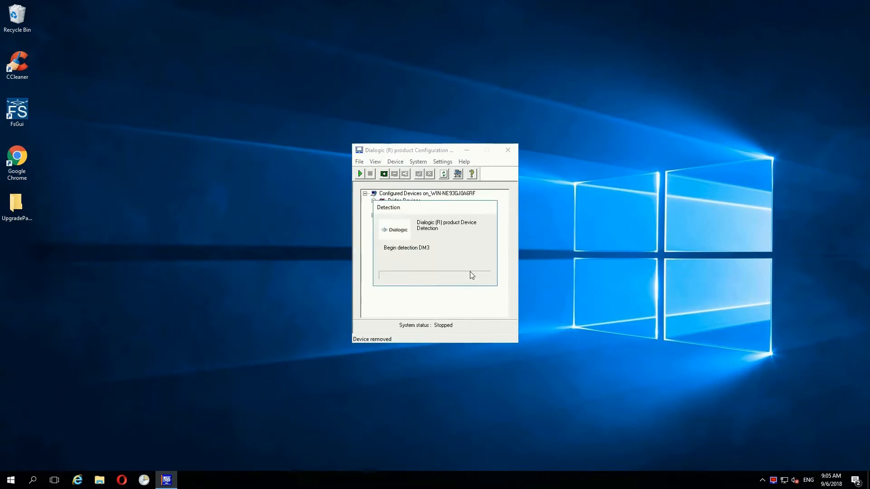
click(434, 211)
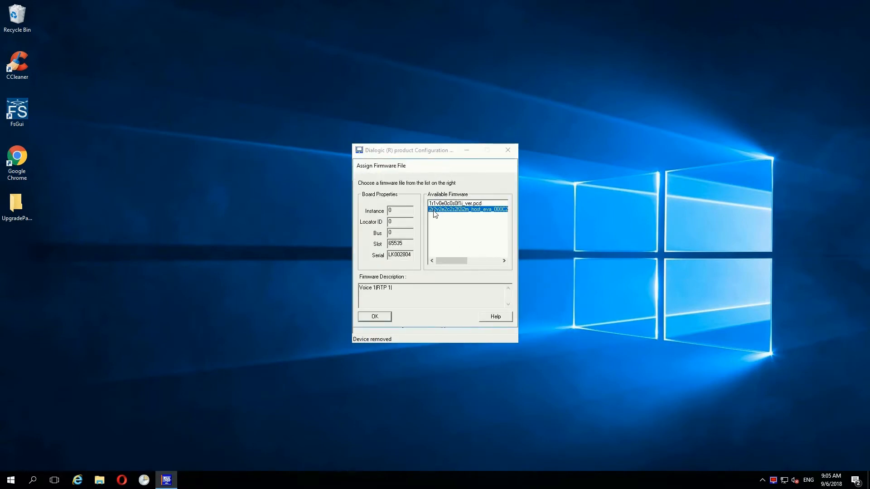
click(384, 317)
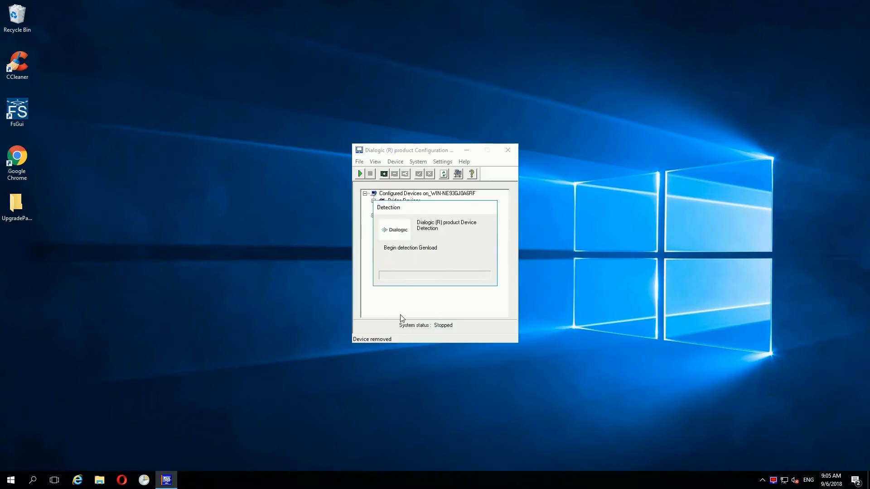
click(360, 173)
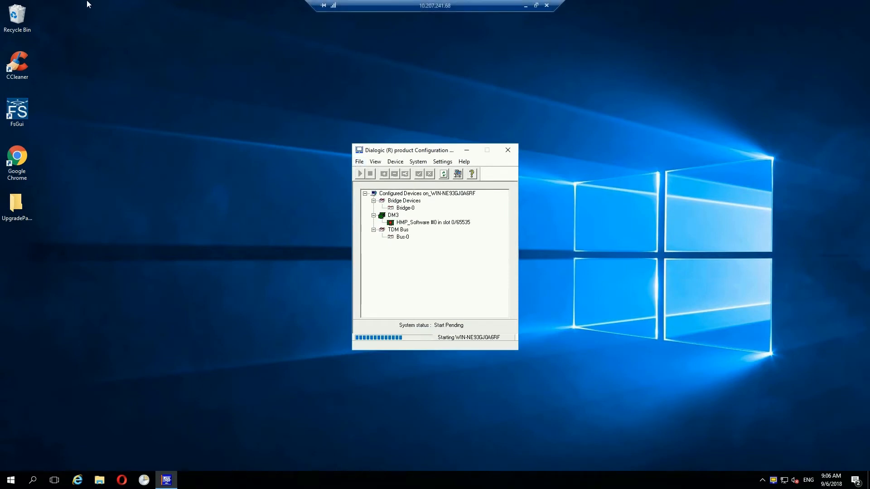
drag(424, 150, 633, 130)
click(4, 485)
scroll(68, 327, down, 8)
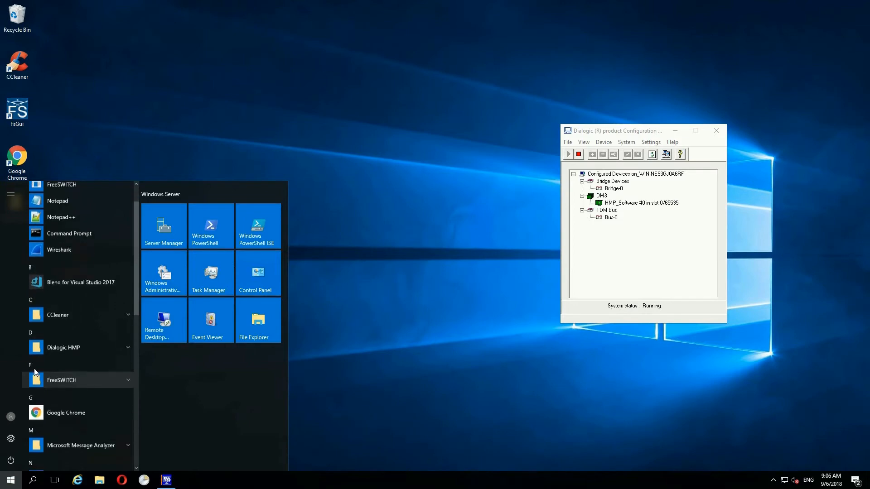
click(420, 285)
- Open the C:\Program Files (x86)\Pronexus folder in File Explorer
click(100, 481)
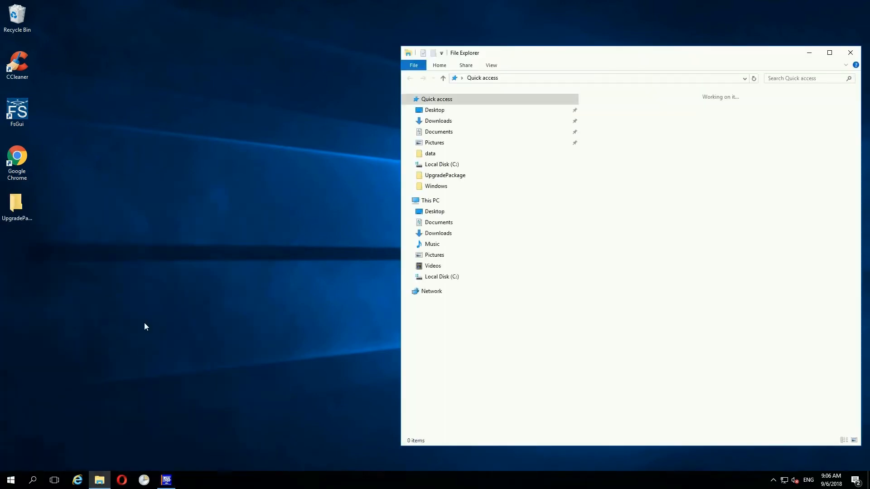
drag(544, 54, 290, 63)
click(197, 82)
text(C:\pr)
key(Down)
key(Down)
key(Down)
key(Down)
key(Down)
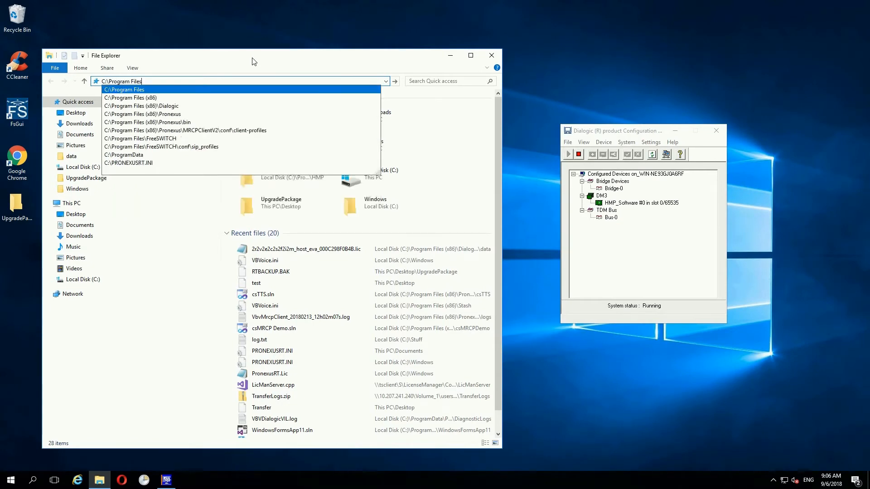
key(Up)
key(Return)
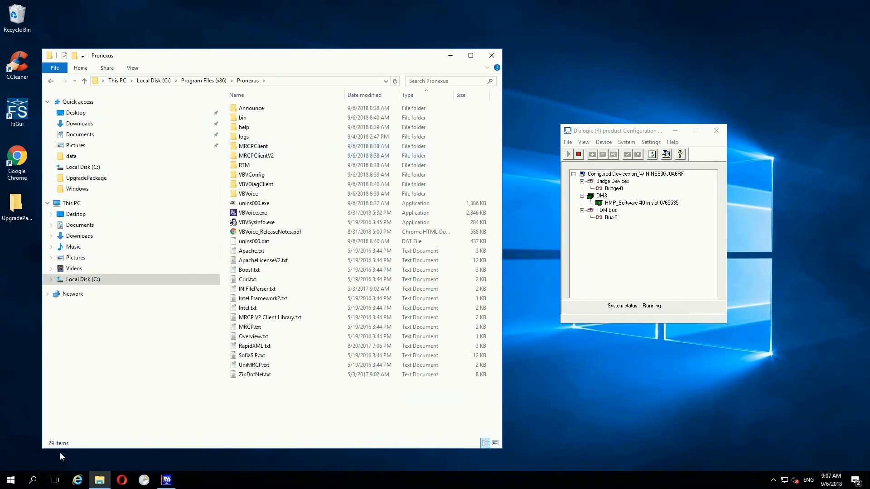
- Run VBVoice.exe and set the voice interface to Dialogic HMP (HMP 3.0 SU 354 or later) with Dialogic Call Control
right_click(252, 213)
click(181, 232)
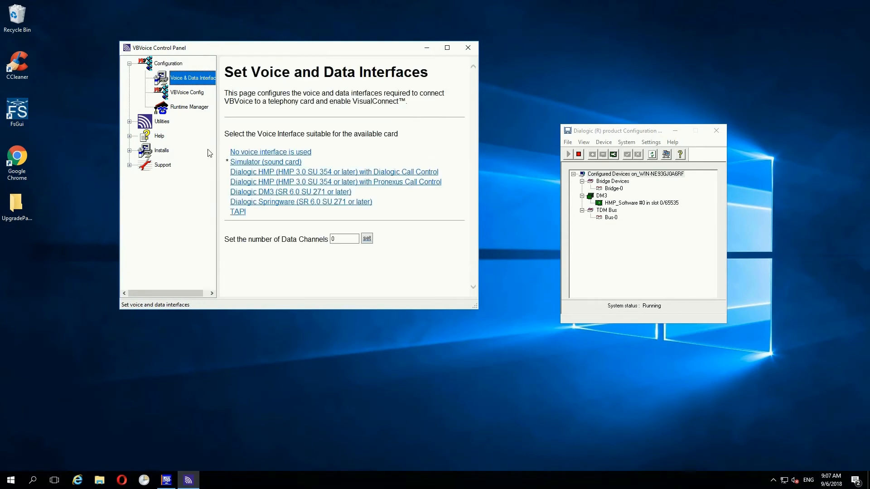
click(378, 174)
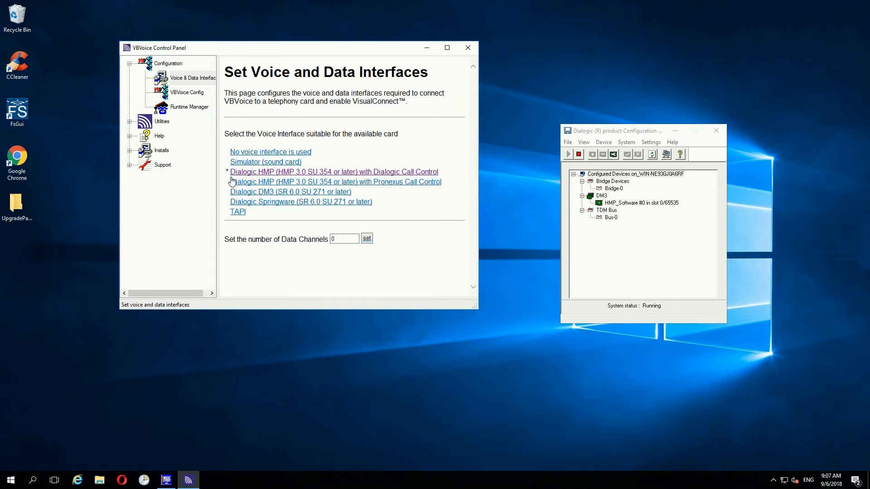
- Check the UpgradePackage folder contents and the VBVoice Config page, and return to the voice and data interfaces page
double_click(13, 206)
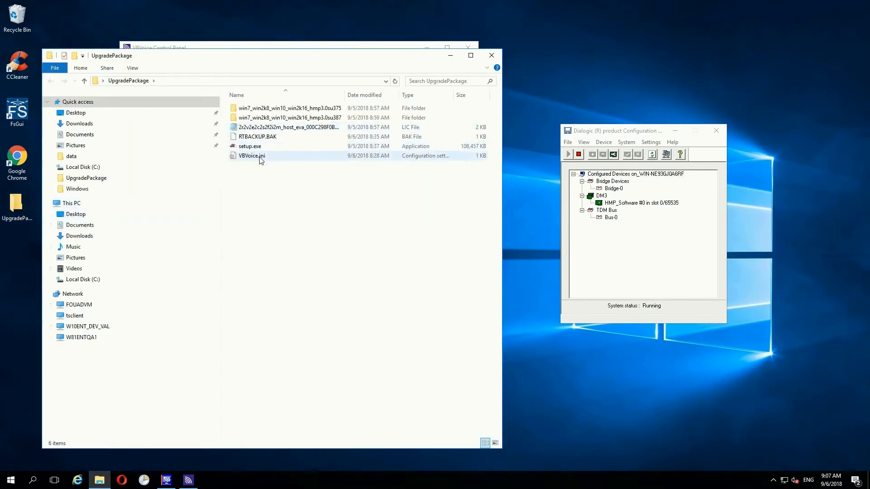
click(492, 55)
click(177, 94)
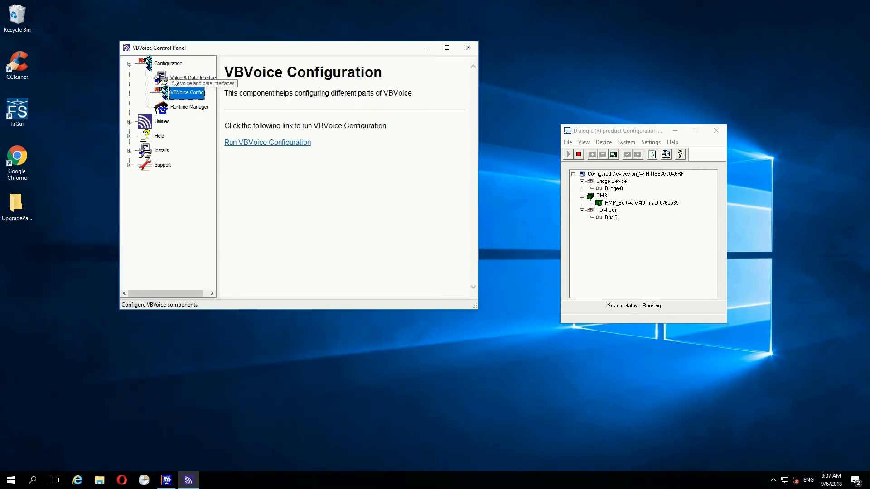
click(178, 77)
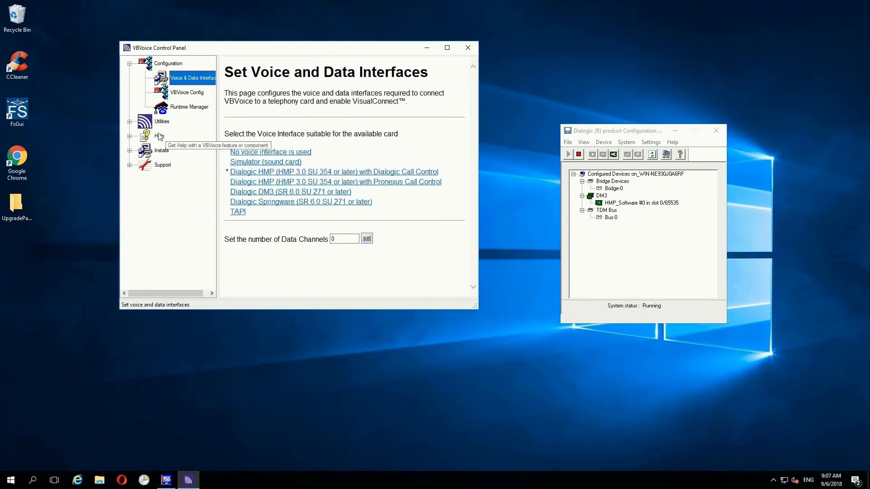
drag(214, 55, 192, 86)
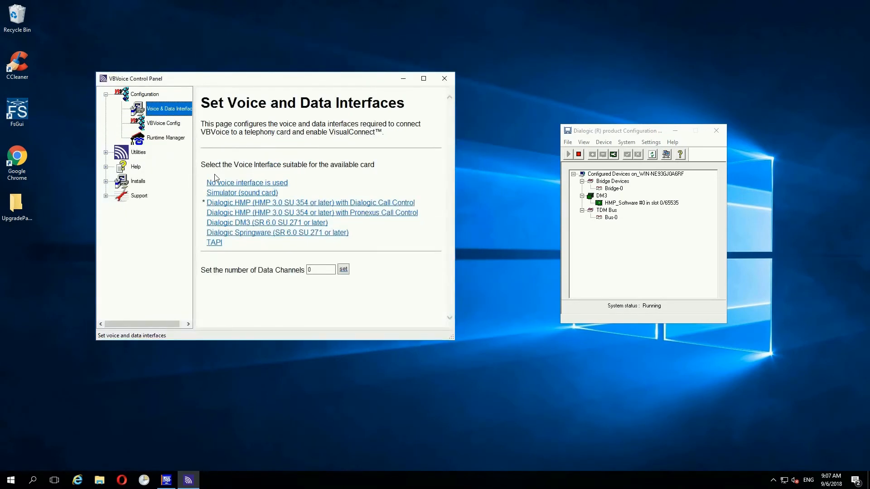
- Run the ready-made EZFlow example from the VBVoice Quick Start help page and start it
click(135, 167)
click(160, 138)
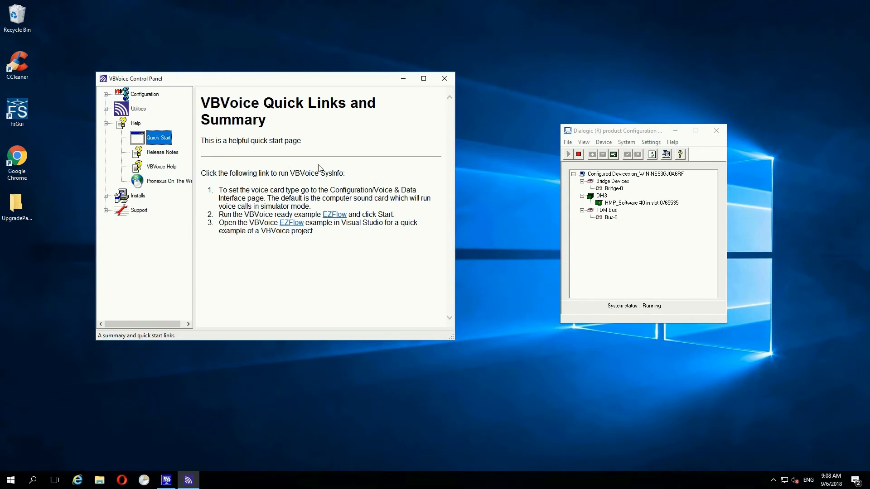
click(338, 214)
click(496, 292)
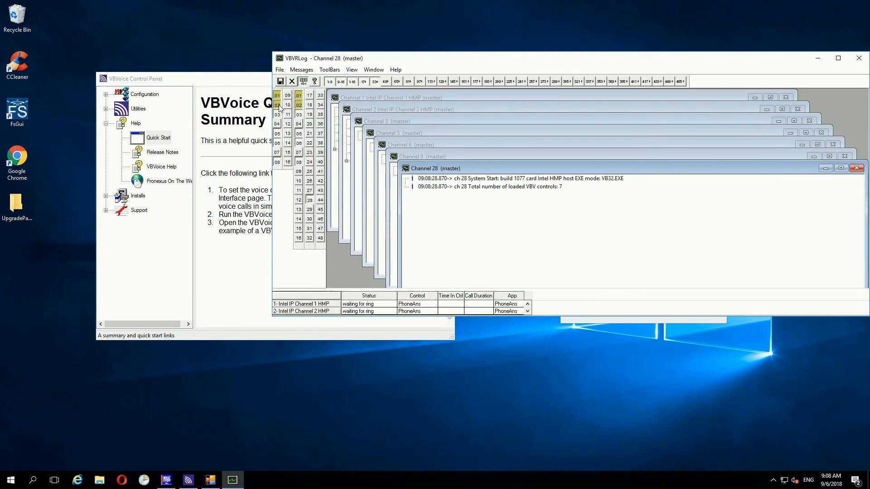
- Examine the VBVRLog entries for Intel IP Channel 1 HMP and Intel IP Channel 2 HMP
click(355, 97)
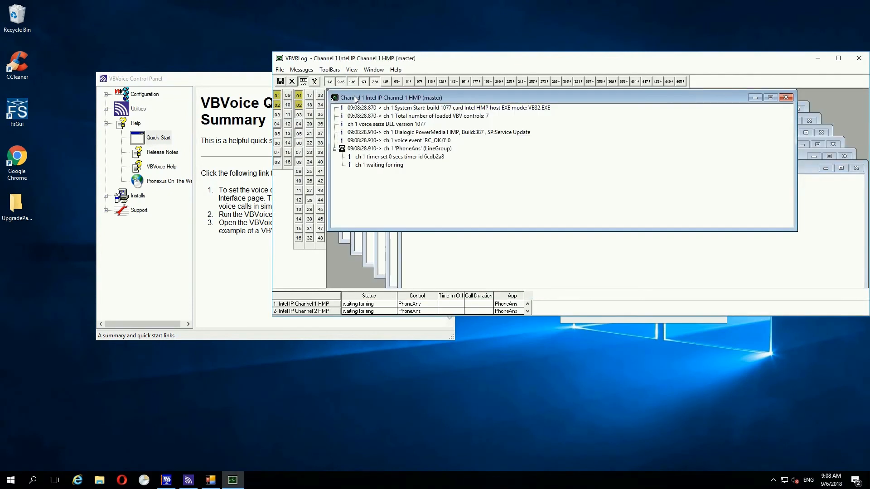
click(344, 238)
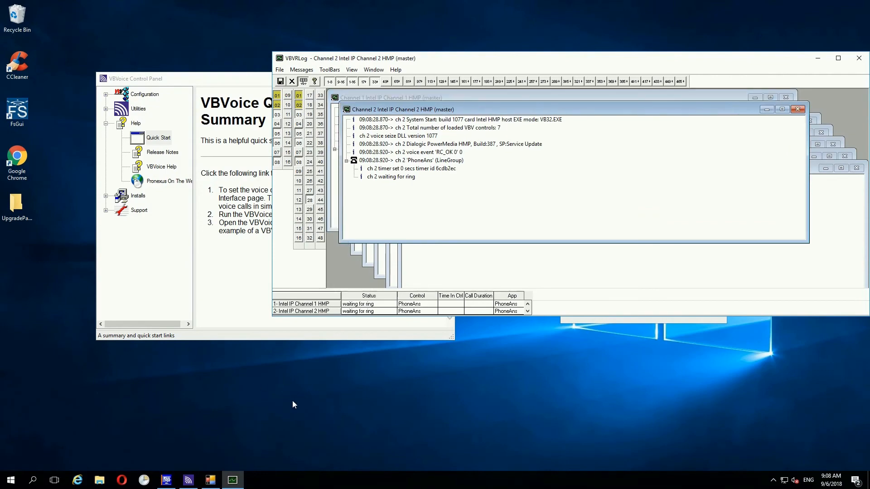